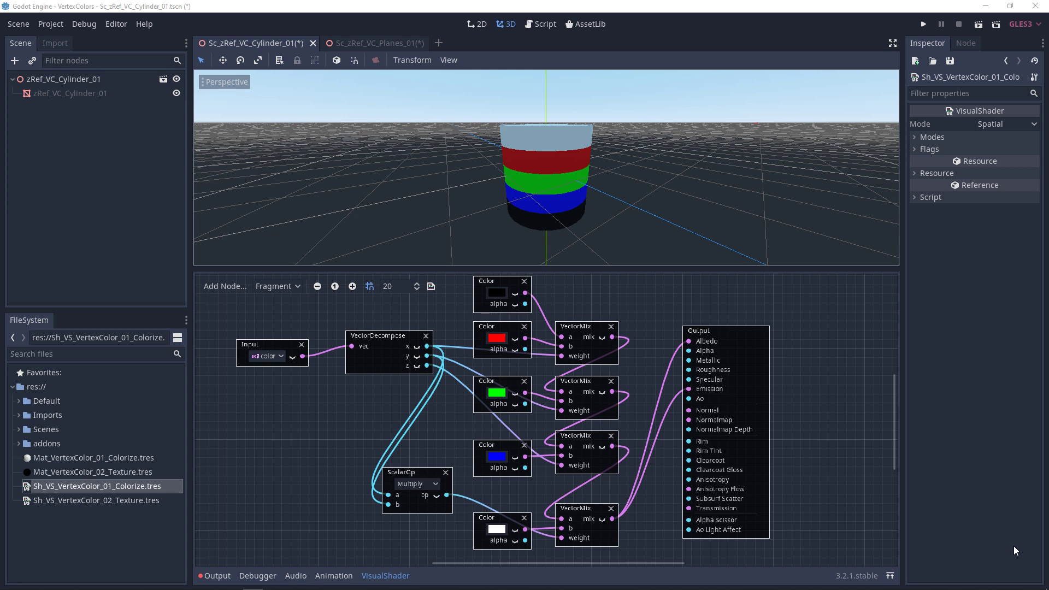
Step: Switch to the Sc_zRef_VC_Planes_01 scene and view its planes in wireframe before restoring the normal display
left_click(294, 87)
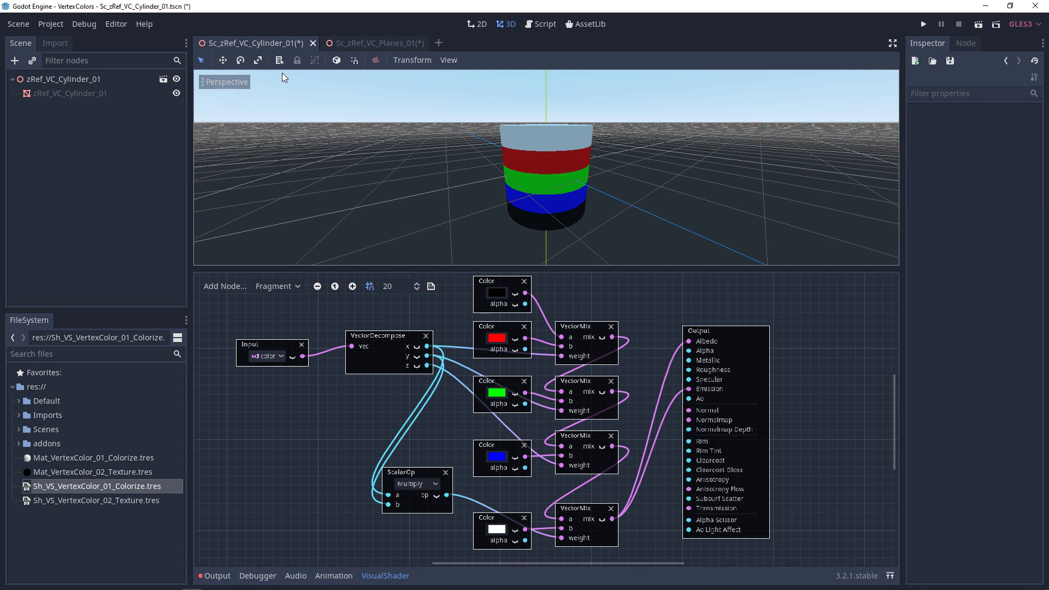
left_click(371, 42)
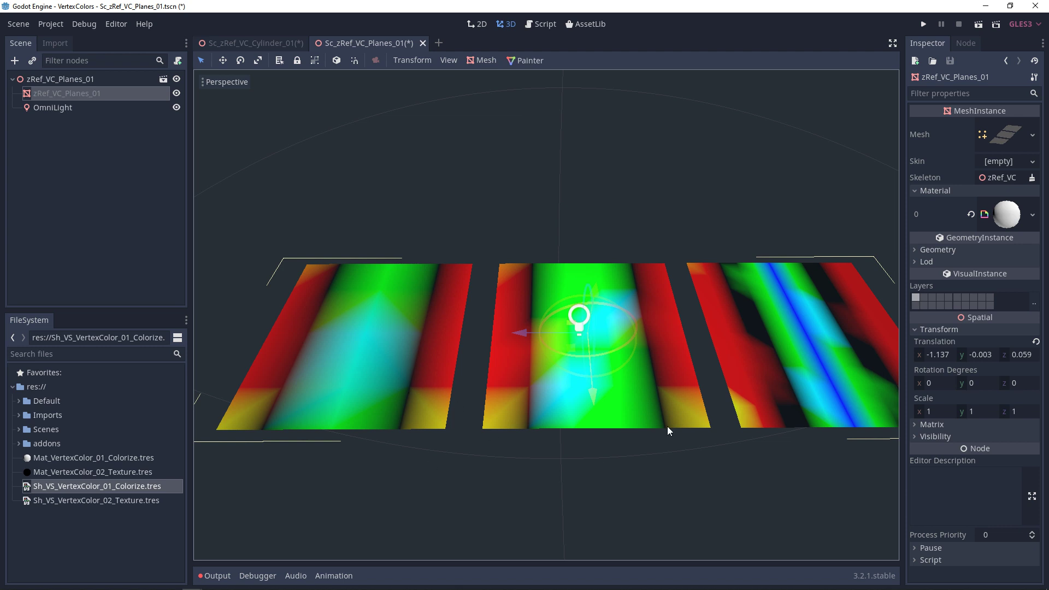
left_click(205, 85)
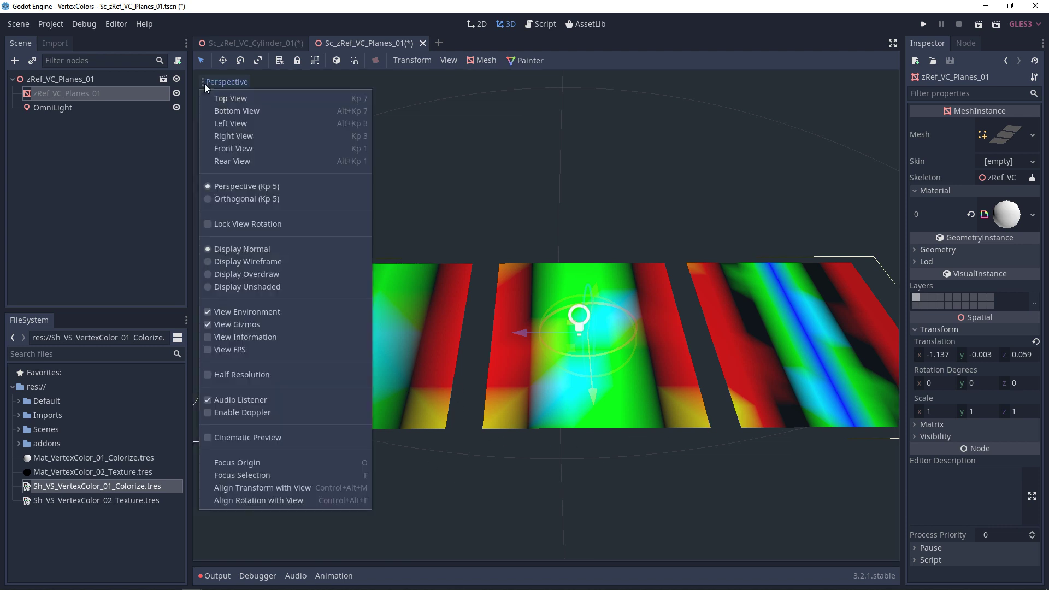
left_click(281, 261)
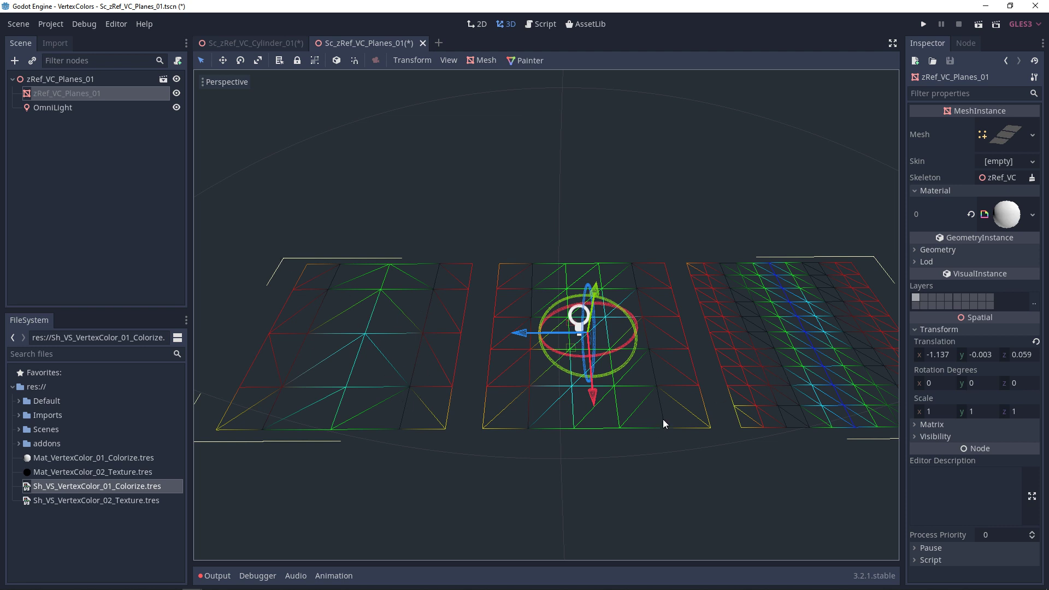
left_click(227, 82)
left_click(268, 249)
Step: Apply Mat_VertexColor_02_Texture to the planes mesh and open the Sh_VS_VertexColor_02_Texture shader graph
left_click(104, 478)
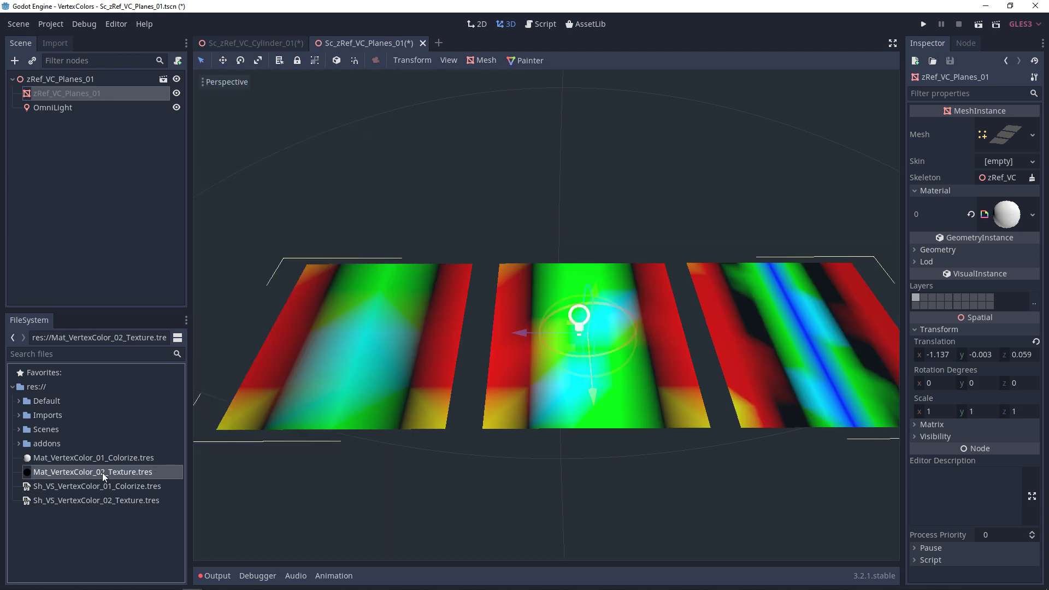
left_click(124, 502)
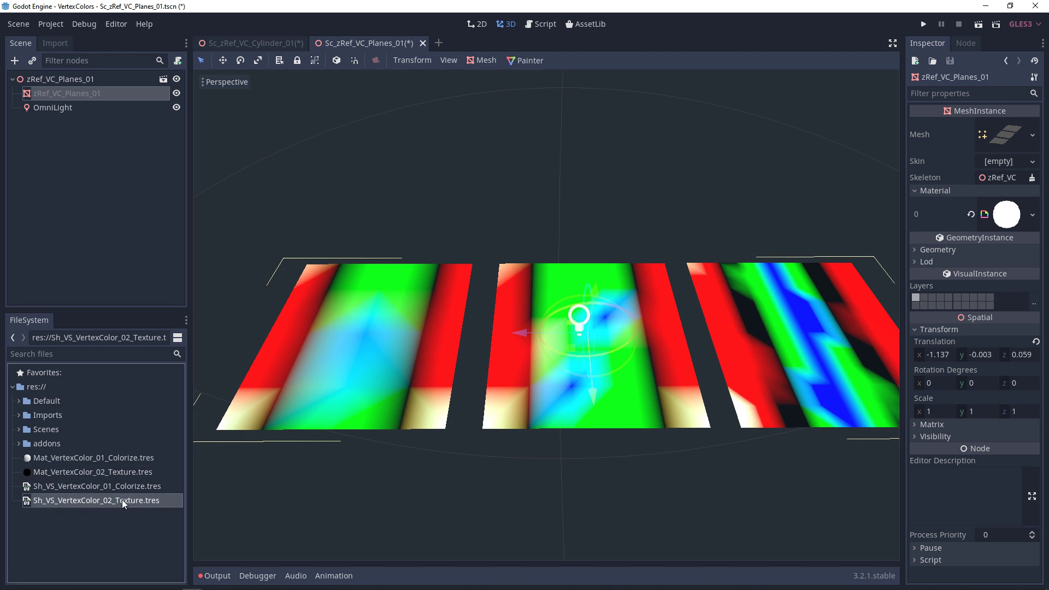
double_click(110, 471)
left_click_drag(114, 498, 998, 207)
left_click(998, 207)
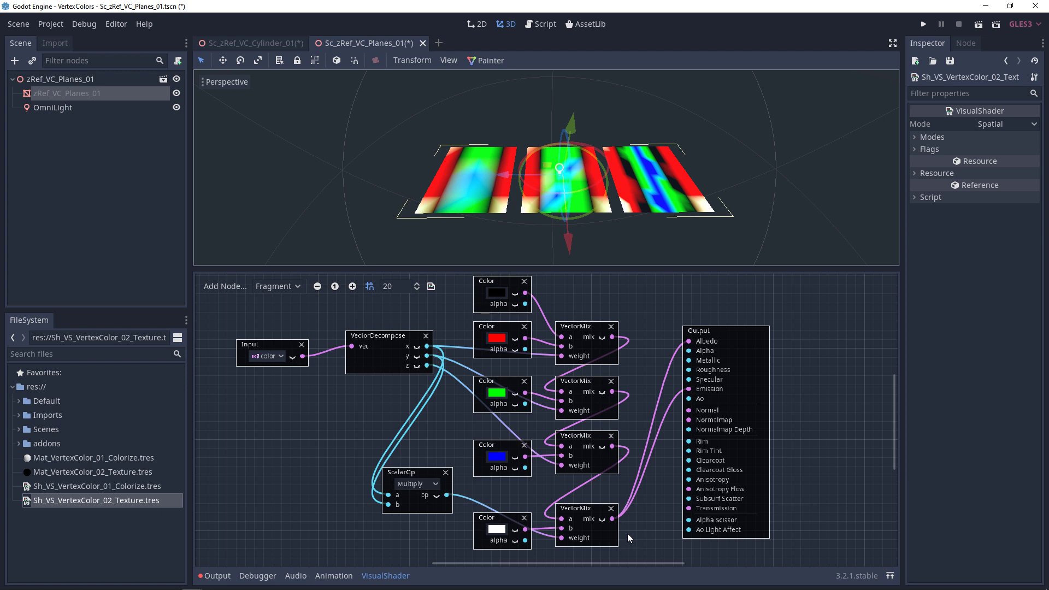
Step: Delete the ScalarOp, white Color and last VectorMix nodes, and connect the blue color's VectorMix to the Output's Albedo
left_click_drag(635, 553, 434, 494)
key("Delete")
middle_click_drag(612, 450, 583, 450)
left_click_drag(558, 437, 558, 446)
left_click(353, 287)
left_click_drag(590, 462, 682, 326)
left_click_drag(480, 268, 481, 217)
Step: Look through the texture files available in the Imports folder
left_click(19, 416)
left_click(25, 444)
scroll(77, 492, "down", 2)
left_click(25, 391)
left_click(19, 416)
Step: Delete the black, red, green and blue Color nodes from the shader graph
middle_click_drag(347, 432, 338, 490)
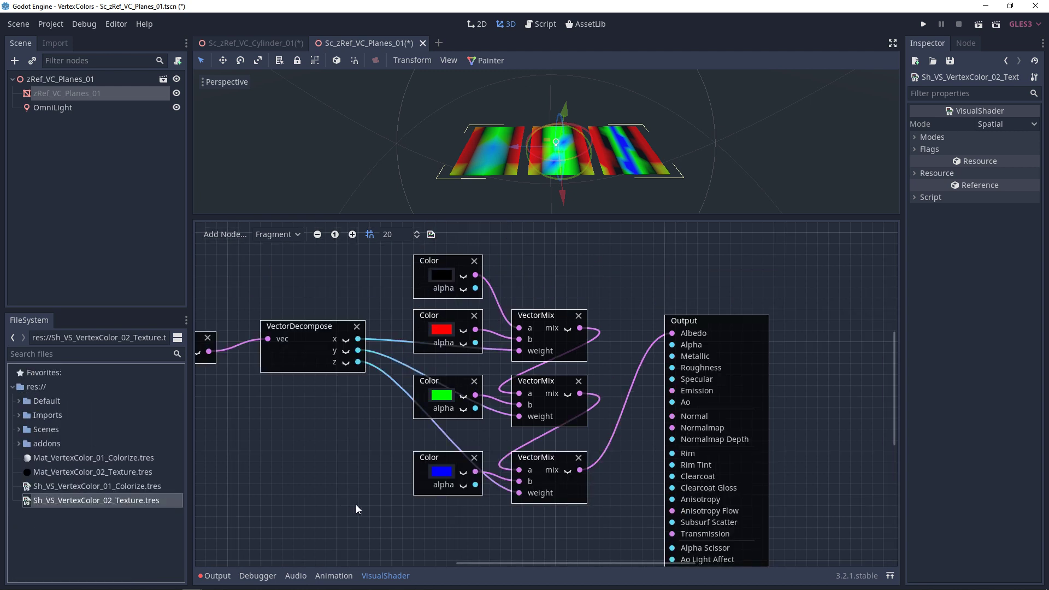
middle_click_drag(419, 500, 442, 496)
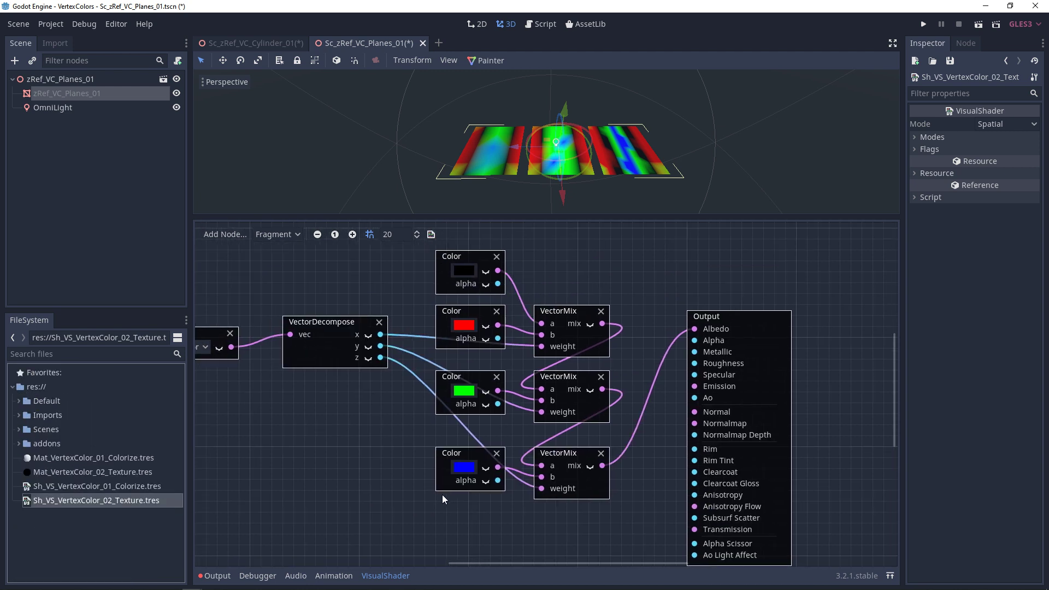
middle_click_drag(416, 435, 414, 447)
left_click_drag(470, 511, 448, 283)
key("Delete")
Step: Add a TextureUniform node beside the VectorMix nodes and name it T_N_01
right_click(438, 294)
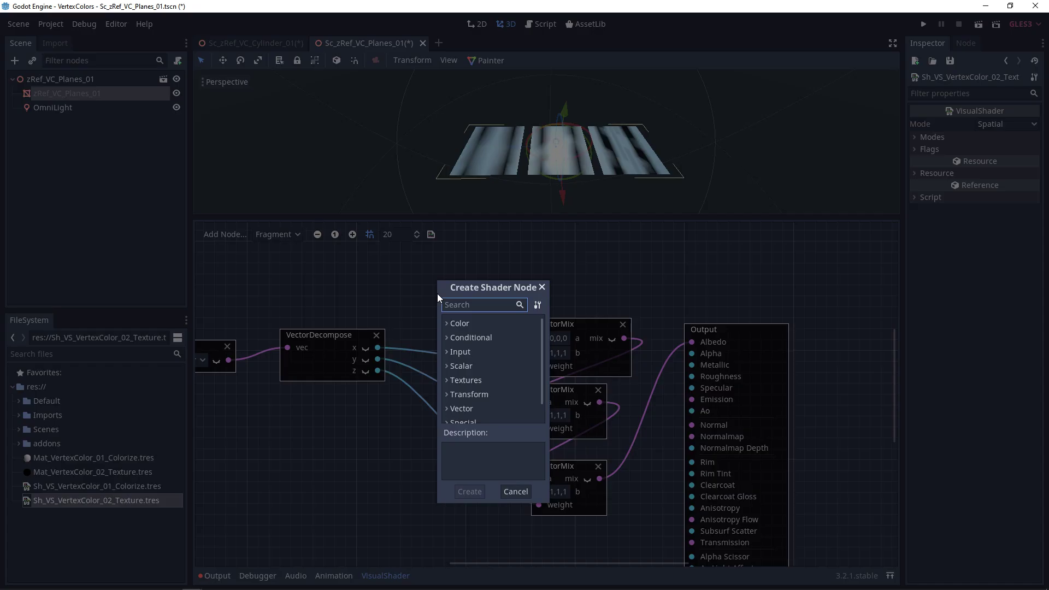
type("textureun")
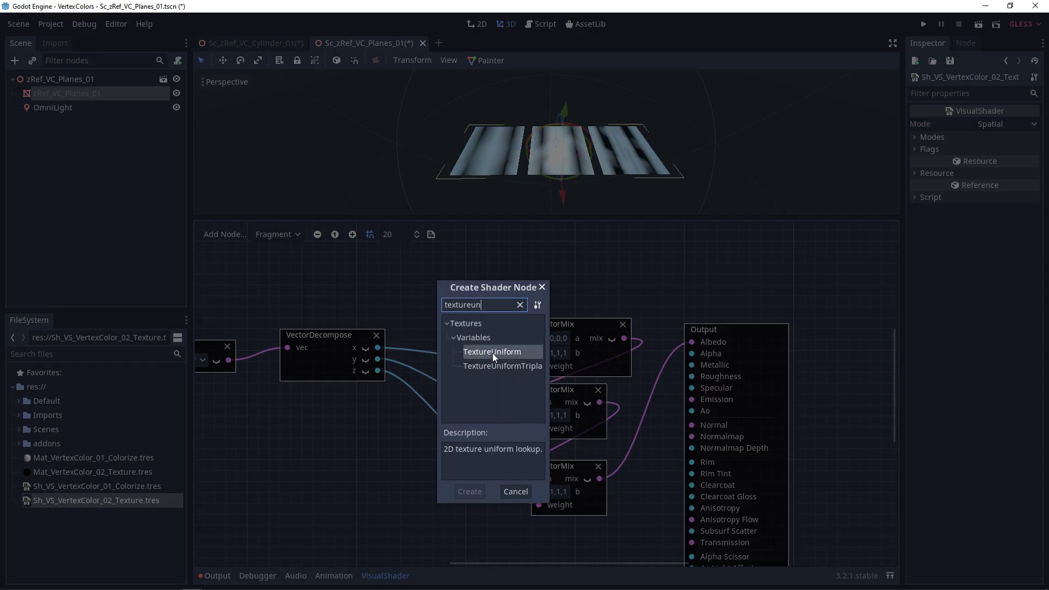
double_click(492, 352)
type("T_N")
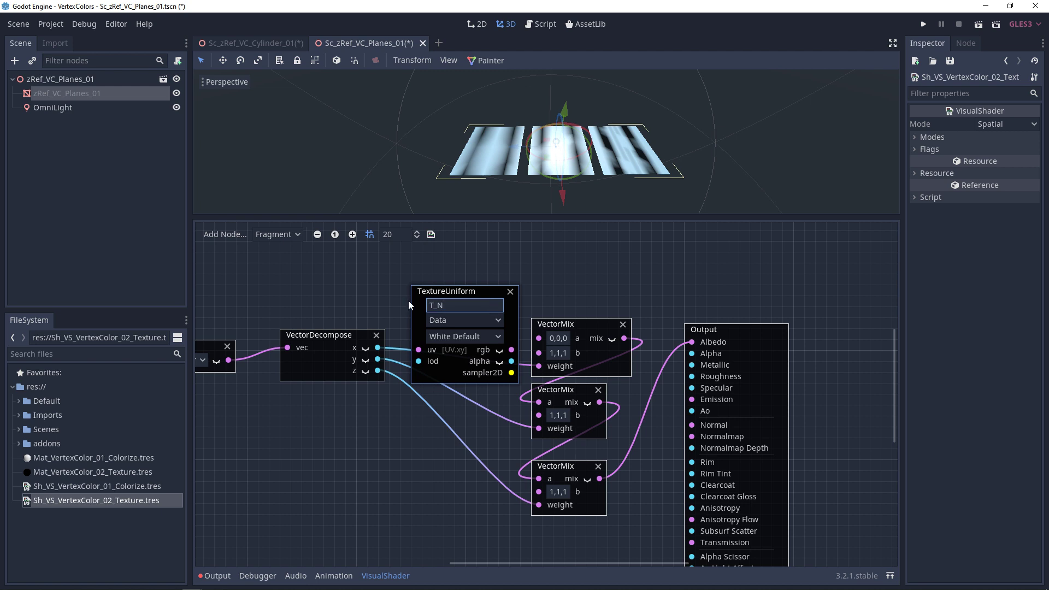
type("_01")
Step: Set the T_N_01 texture's type to Normalmap with Black Default, and place the node above the first VectorMix
left_click(464, 321)
left_click(467, 362)
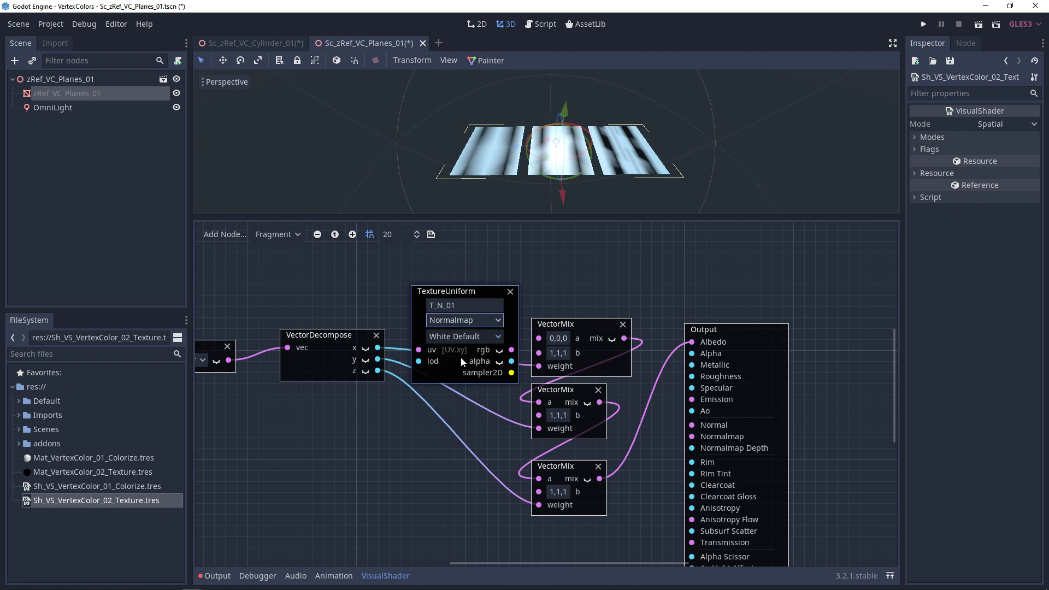
left_click(453, 337)
left_click(460, 365)
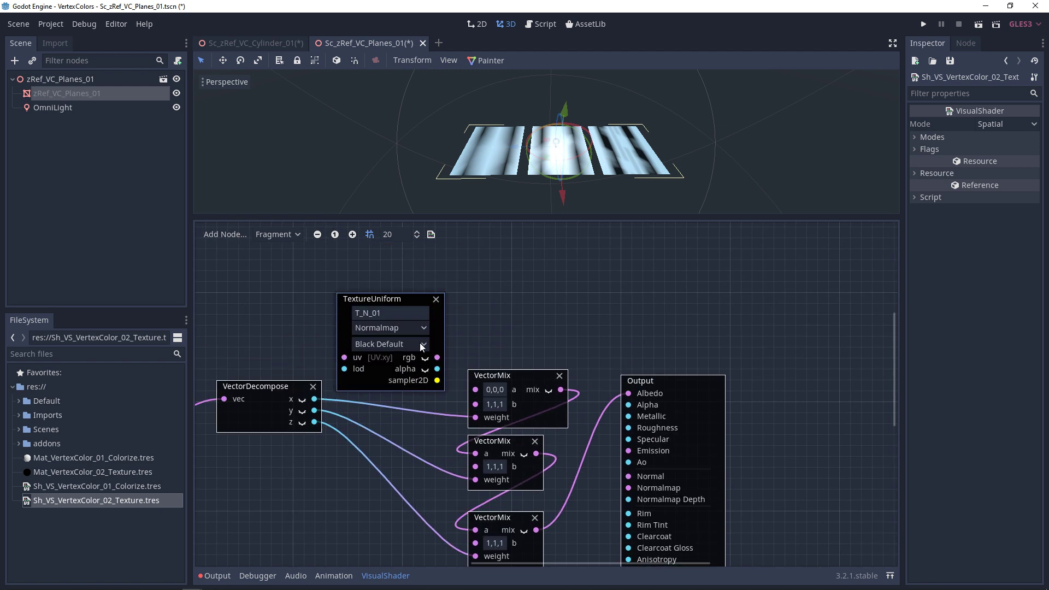
left_click_drag(448, 257, 446, 254)
Step: Duplicate the T_N_01 texture node into three copies stacked beneath it
middle_click_drag(449, 387, 428, 454)
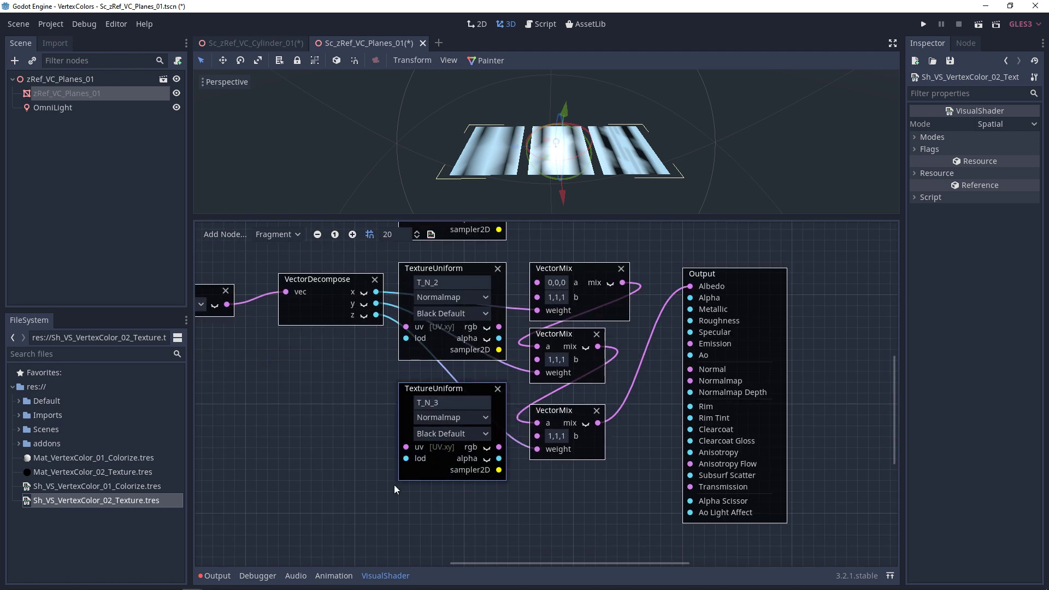
key("ctrl+d")
left_click_drag(428, 328, 424, 441)
type("3")
key("ctrl+d")
Step: Rename the duplicated texture nodes T_N_02, T_N_03 and T_N_04
left_click(446, 458)
key("BackSpace")
left_click(432, 335)
key("BackSpace")
type("03")
key("Return")
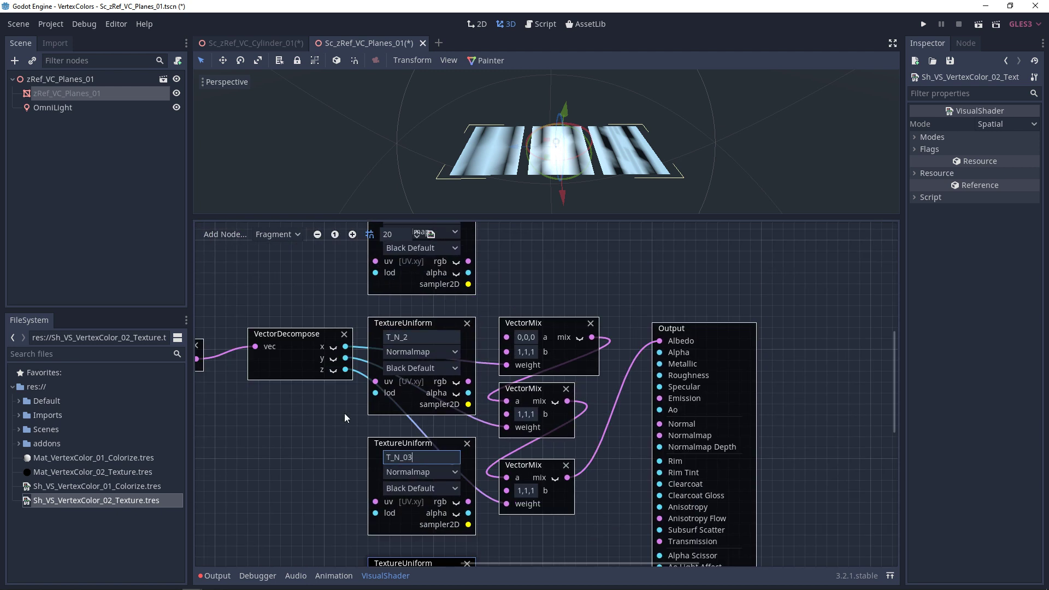
left_click(435, 339)
key("BackSpace")
key("Return")
Step: Connect the rgb outputs of T_N_01 and T_N_02 to the first VectorMix's a and b, and move the Input and VectorDecompose nodes farther left
left_click_drag(464, 313, 503, 387)
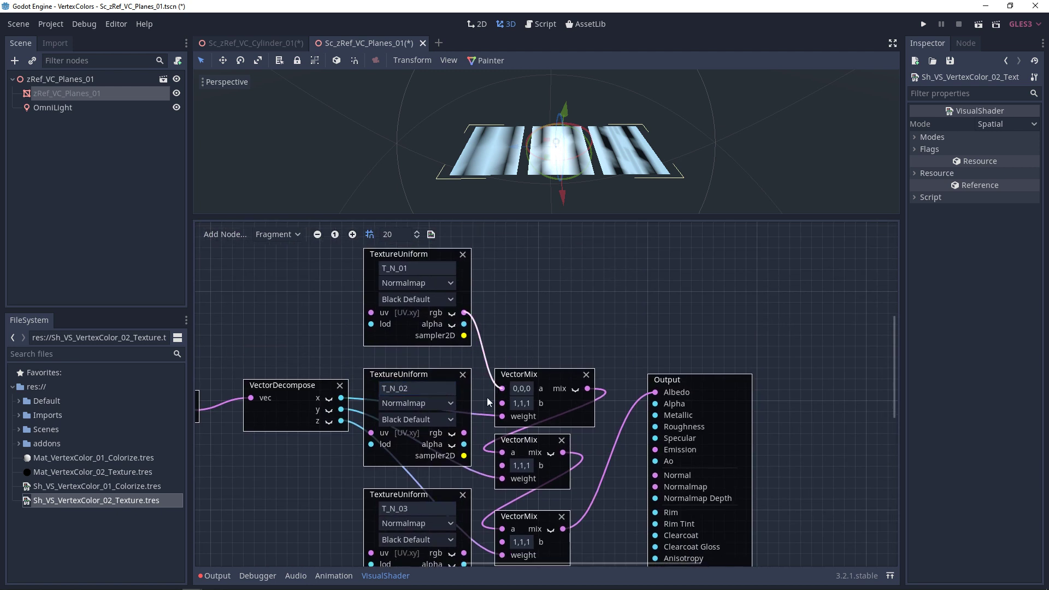
left_click_drag(464, 433, 502, 399)
middle_click_drag(402, 408, 476, 384)
left_click_drag(388, 456, 234, 335)
left_click_drag(372, 367, 252, 367)
middle_click_drag(511, 357, 441, 295)
left_click_drag(440, 294, 441, 297)
Step: Connect T_N_03's rgb output to the second VectorMix's b input and T_N_04's rgb output to the third's
middle_click_drag(420, 415, 431, 364)
left_click_drag(479, 417, 510, 328)
middle_click_drag(492, 450, 466, 398)
left_click_drag(453, 486, 492, 355)
Step: Disconnect the last VectorMix from Albedo and connect its mix output to the Output's Normalmap
middle_click_drag(584, 399, 526, 453)
left_click_drag(586, 260, 540, 373)
middle_click_drag(525, 415, 510, 402)
left_click_drag(480, 385, 568, 343)
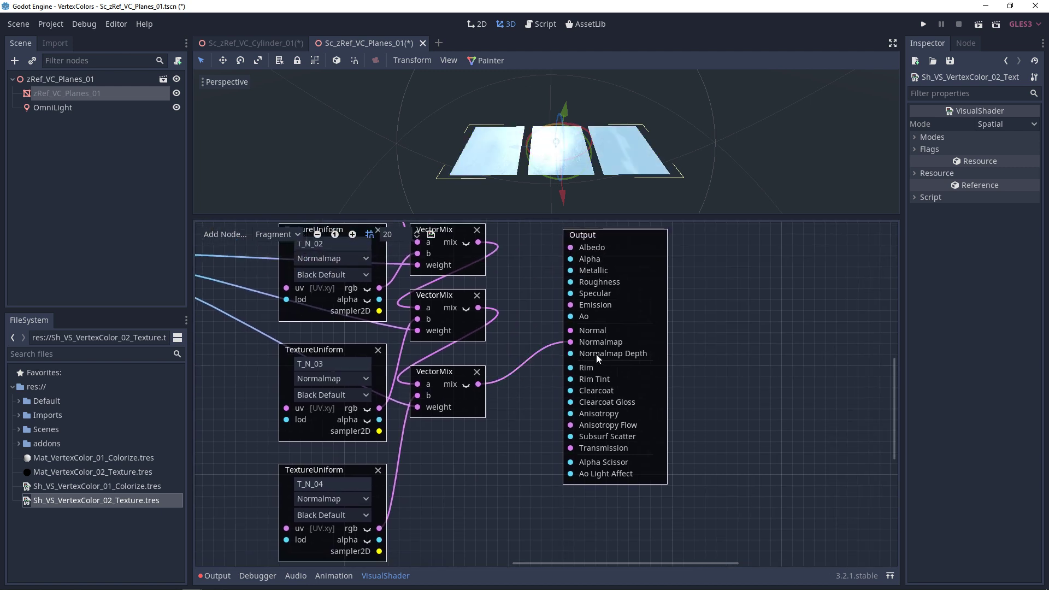
Step: Assign T_Dirt_N_04.png to the T N 04 parameter of Mat_VertexColor_02_Texture
left_click(110, 471)
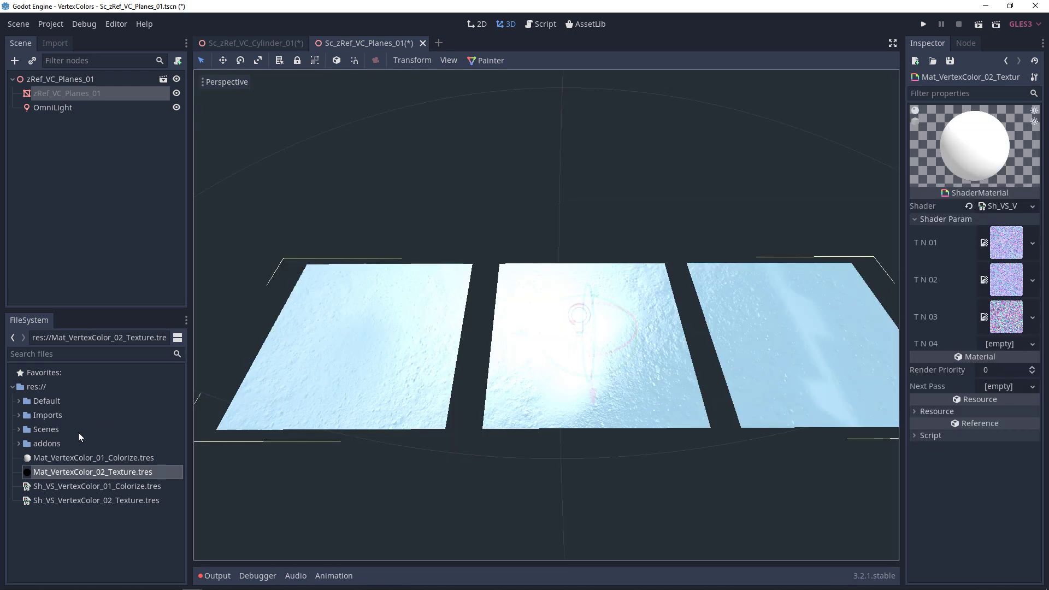
left_click(19, 415)
left_click(27, 445)
scroll(103, 448, "down", 3)
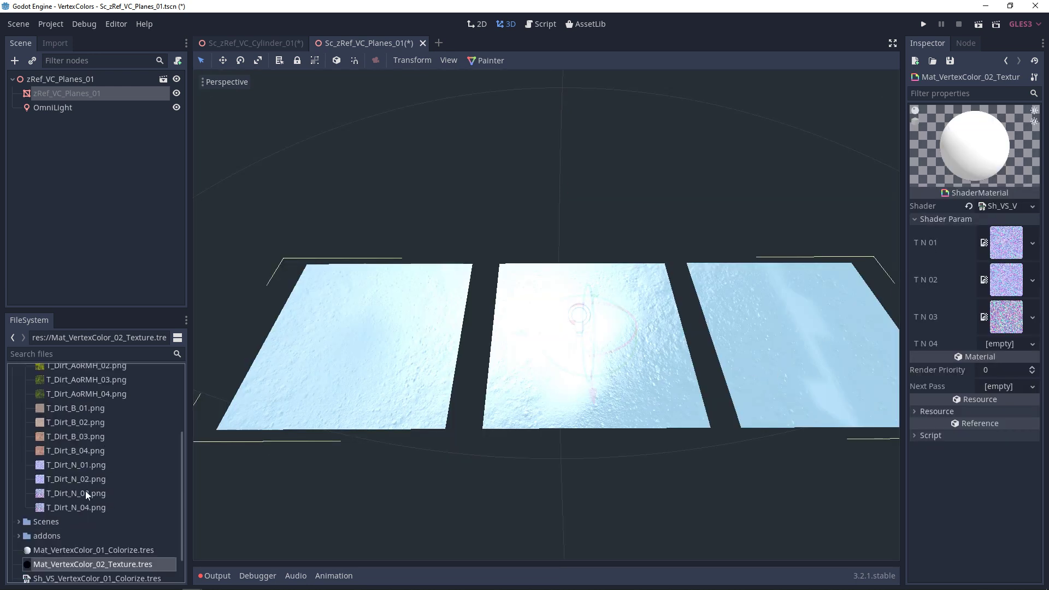
left_click_drag(70, 509, 997, 346)
Step: Select the OmniLight and reposition it above the middle plane
left_click(582, 316)
mouse_move(588, 275)
left_mouse_down()
mouse_move(586, 361)
mouse_move(590, 274)
left_mouse_up()
left_click_drag(522, 311, 577, 350)
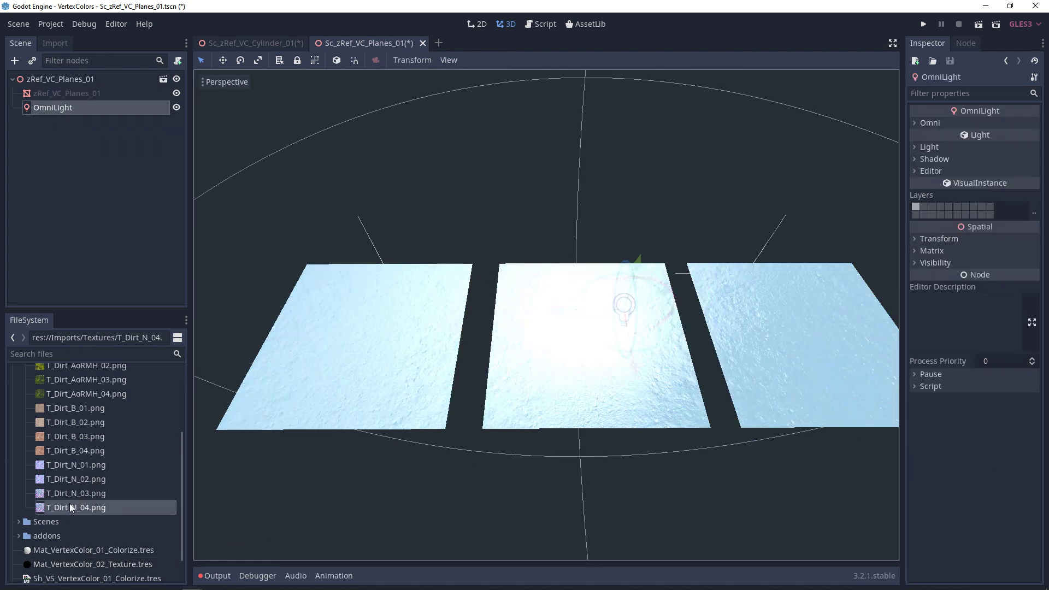
Step: Open the Sh_VS_VertexColor_02_Texture shader graph and move the normal map textures with their VectorMix nodes down below the Output
scroll(82, 520, "down", 2)
double_click(104, 567)
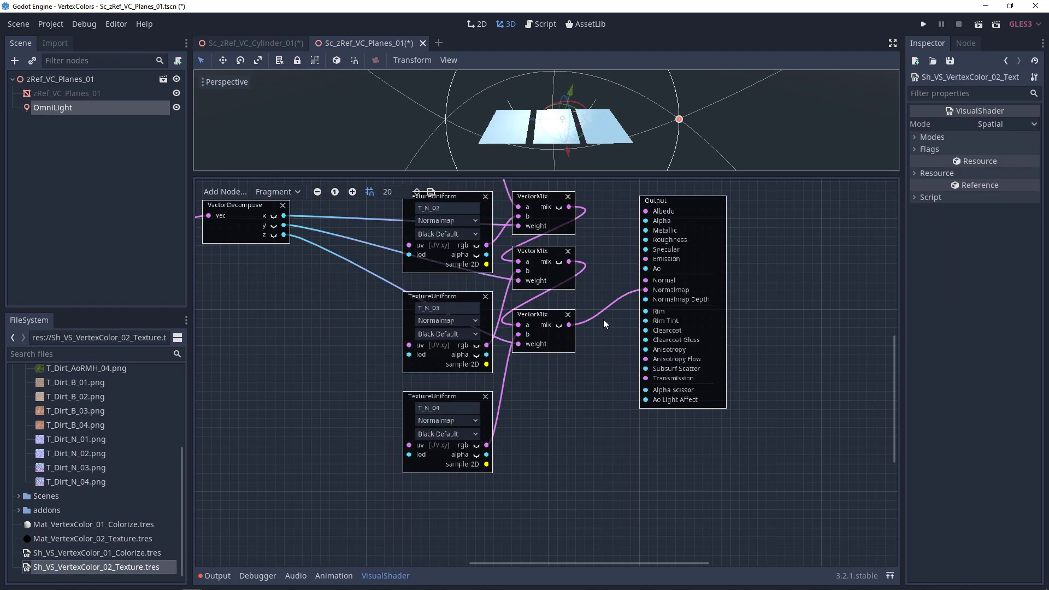
scroll(602, 410, "down", 2)
scroll(391, 284, "up", 4)
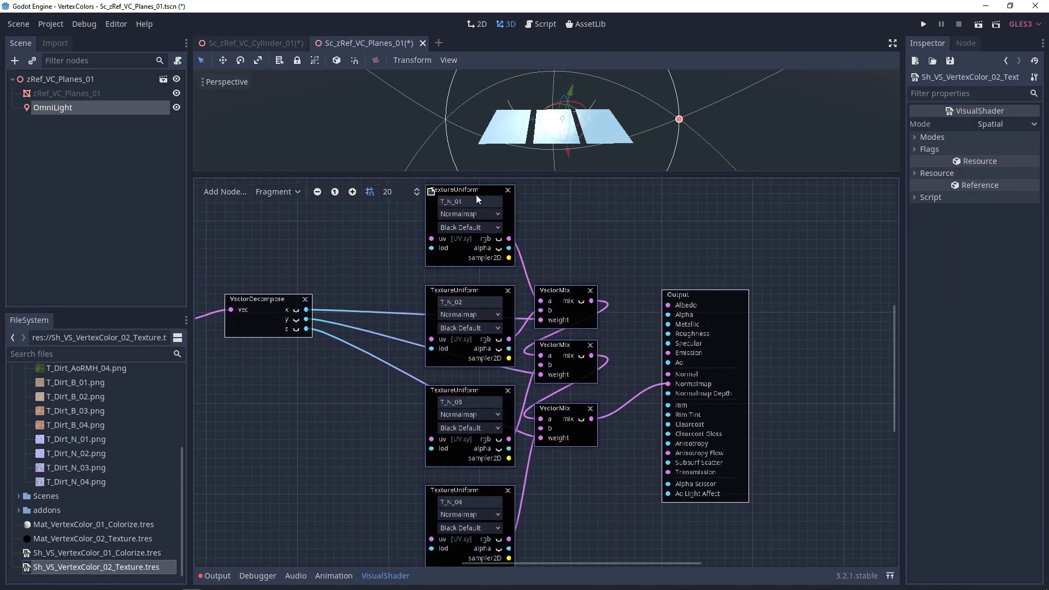
left_click_drag(475, 204, 466, 519)
middle_click_drag(488, 386, 560, 320)
left_click(566, 428)
left_click(529, 451)
Step: Copy the four texture nodes and three VectorMix nodes, and paste the group in the free space above
middle_click_drag(552, 284, 527, 257)
scroll(527, 257, "down", 5)
left_click_drag(610, 519, 432, 179)
scroll(607, 281, "up", 1)
scroll(592, 228, "up", 7)
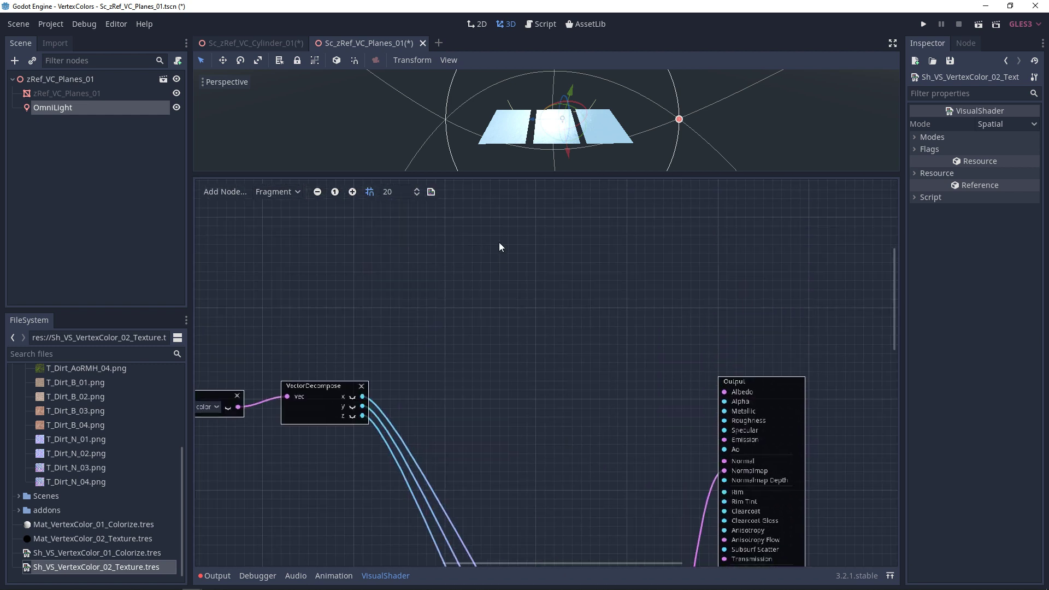
key("ctrl+v")
middle_click_drag(425, 258, 431, 354)
Step: Set the type of all four pasted TextureUniform nodes to Color
left_click(507, 222)
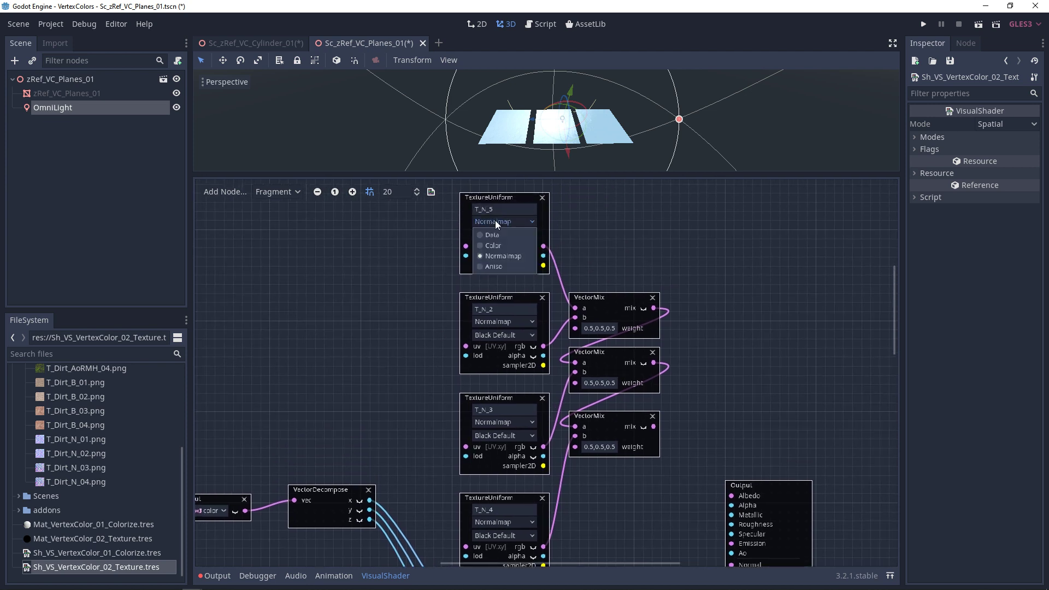
left_click(507, 245)
left_click(507, 321)
left_click(507, 346)
left_click(505, 347)
left_click(504, 371)
left_click(508, 405)
left_click(509, 429)
Step: Rename the first pasted texture node T_B_01 and copy its name
middle_click_drag(553, 219, 565, 361)
left_click(526, 235)
key("BackSpace")
key("BackSpace")
key("BackSpace")
type("B")
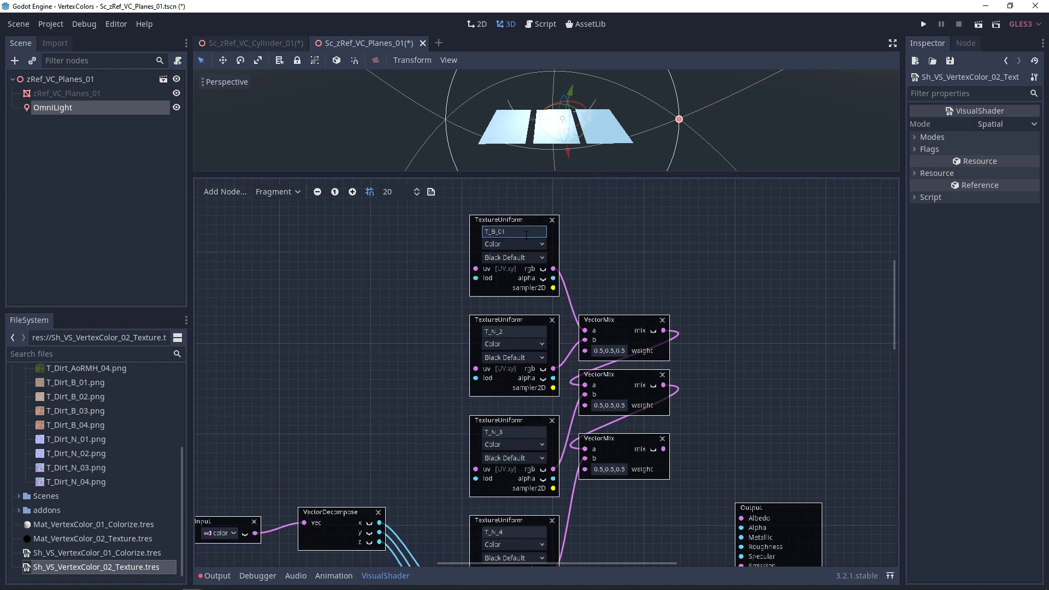
left_click_drag(527, 235, 459, 235)
key("ctrl+c")
Step: Rename the second and third pasted texture nodes T_B_02 and T_B_03
left_click(354, 192)
left_click_drag(514, 325, 448, 326)
key("ctrl+v")
key("BackSpace")
type("2")
left_click_drag(509, 444, 421, 439)
key("ctrl+v")
key("BackSpace")
type("3")
Step: Rename the fourth pasted texture node T_B_04
middle_click_drag(421, 434, 374, 251)
left_click_drag(458, 381, 424, 381)
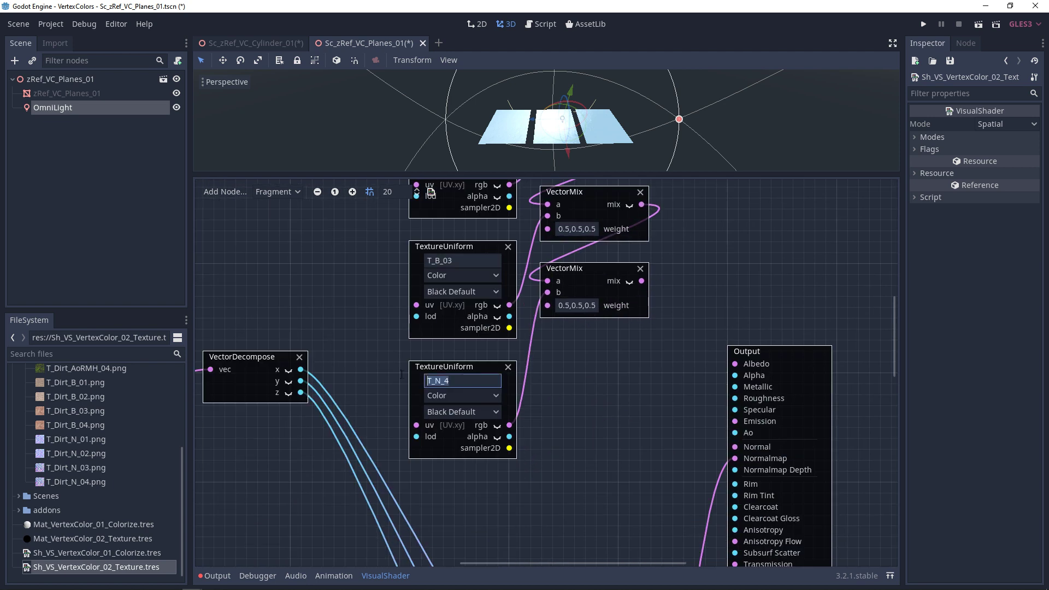
key("ctrl+v")
key("BackSpace")
type("4")
Step: Connect the last VectorMix of the T_B group to the Output's Albedo
middle_click_drag(591, 375, 520, 446)
left_click_drag(574, 353, 665, 436)
Step: Move the Input and VectorDecompose nodes up, and connect x, y and z to the weights of the T_B group's three VectorMix nodes
middle_click_drag(423, 461, 453, 457)
left_click_drag(423, 525, 222, 423)
left_click_drag(362, 462, 374, 320)
middle_click_drag(438, 321, 338, 424)
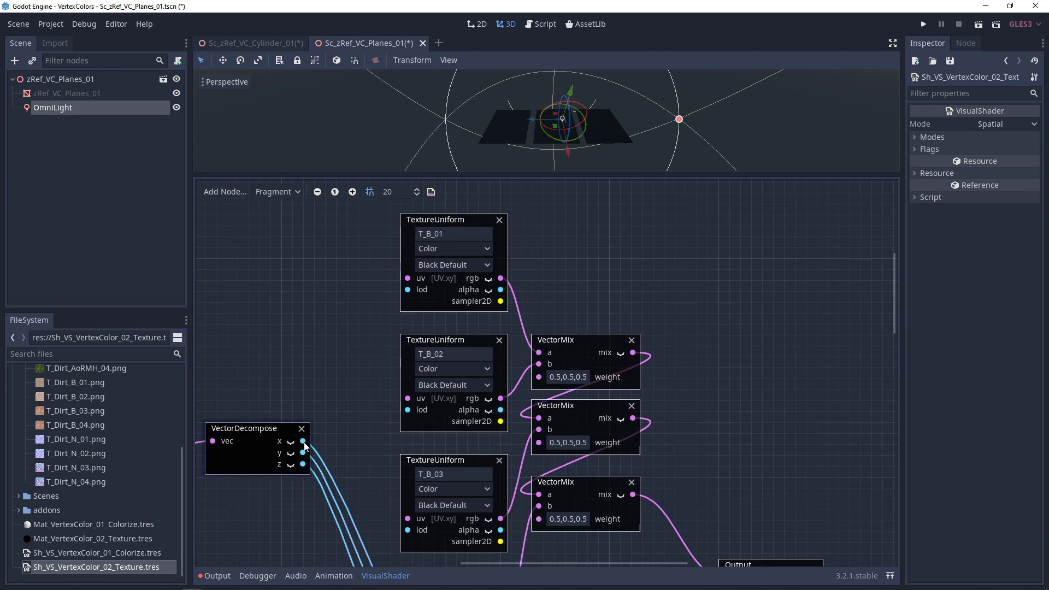
left_click_drag(303, 441, 540, 443)
left_click_drag(300, 424, 535, 477)
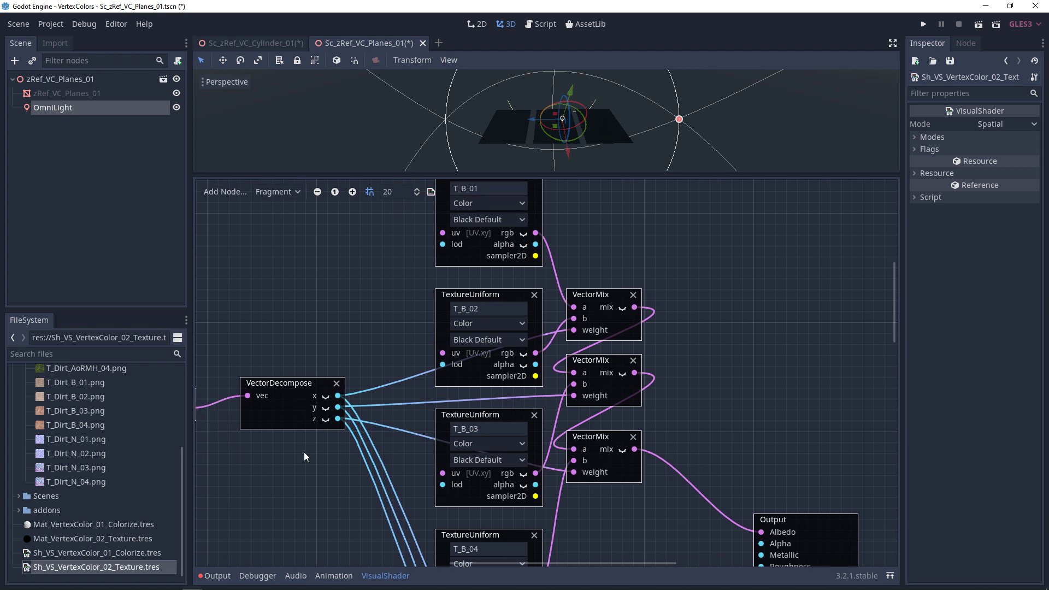
Step: Assign T_Dirt_B_01.png through T_Dirt_B_04.png to the material's T B 01 to T B 04 parameters, and shift the OmniLight along its blue axis
left_click(99, 538)
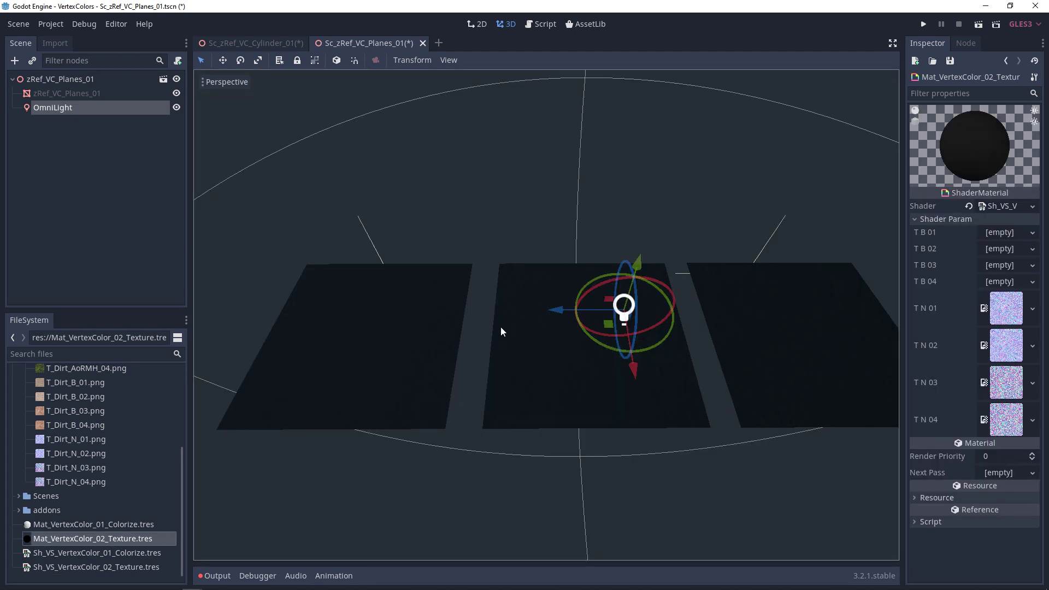
scroll(110, 455, "up", 2)
left_click_drag(70, 410, 992, 230)
left_click_drag(82, 428, 1007, 316)
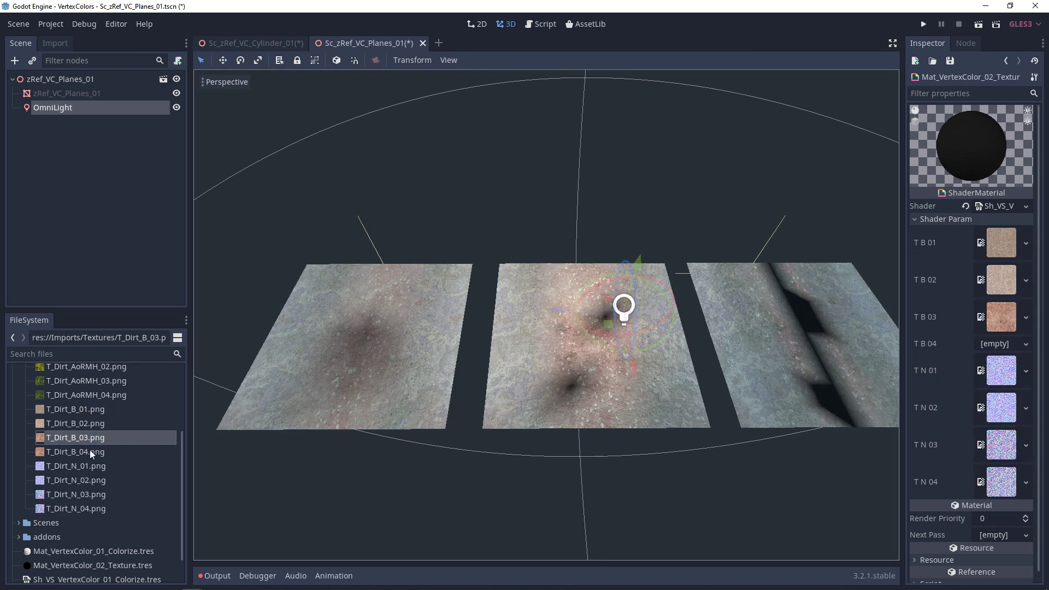
left_click_drag(77, 452, 997, 350)
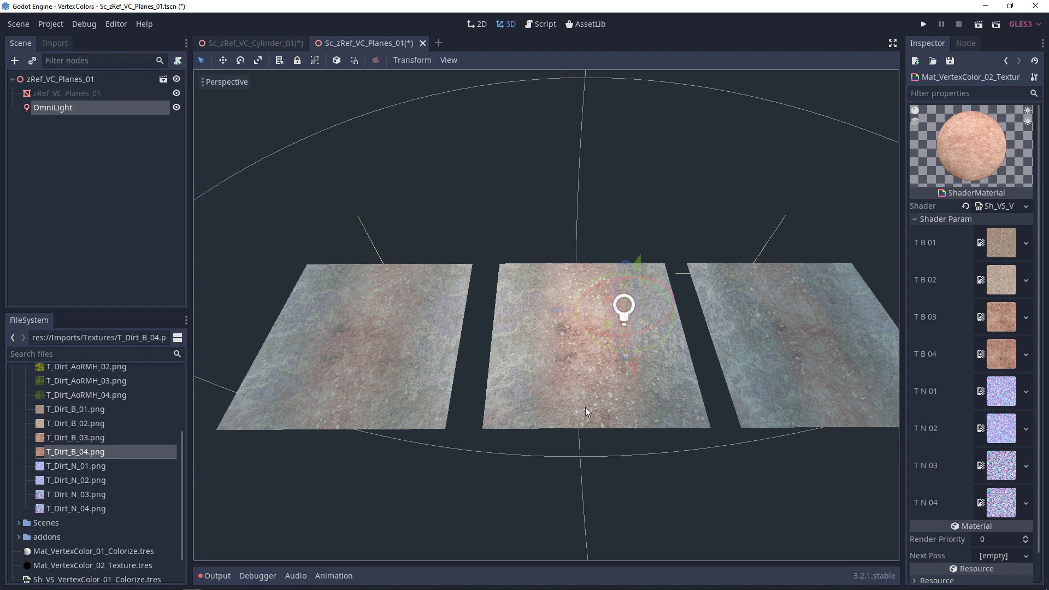
left_click_drag(562, 310, 527, 309)
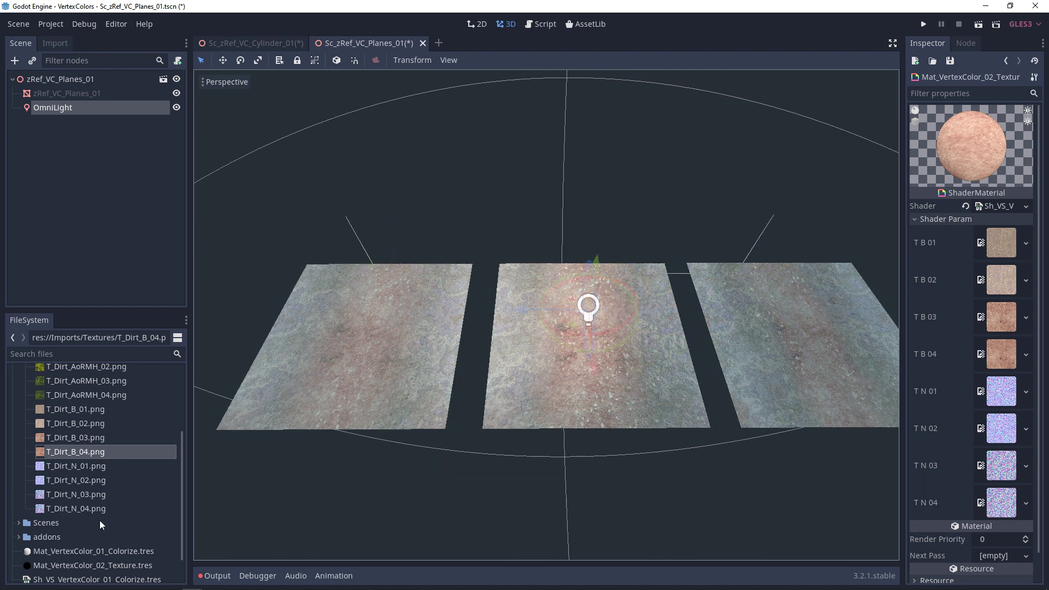
Step: Reopen Sh_VS_VertexColor_02_Texture.tres and move the T_B texture and VectorMix group up to make room beneath it
scroll(106, 511, "down", 2)
double_click(106, 569)
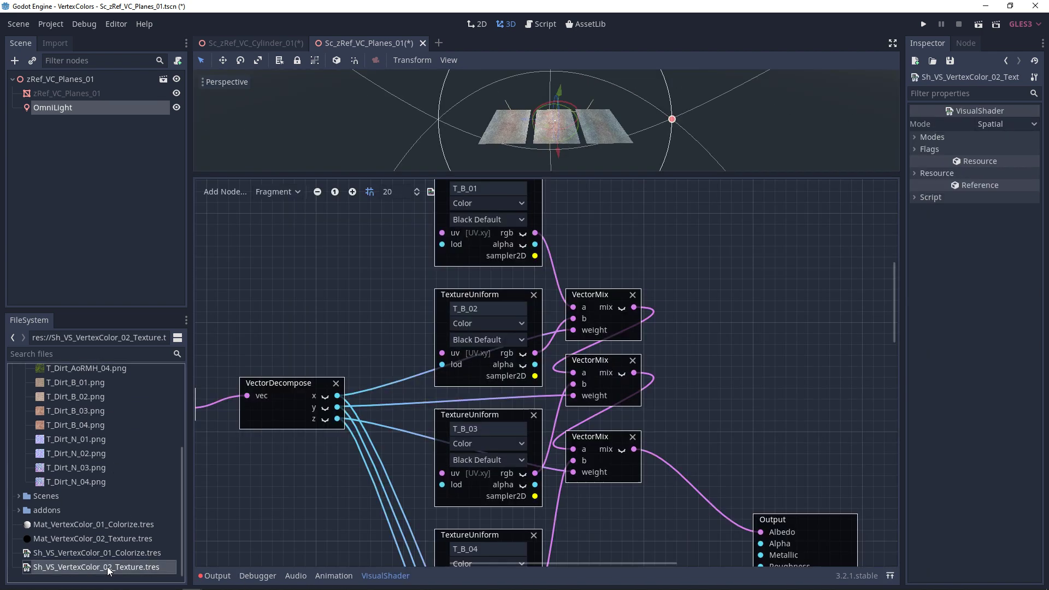
scroll(656, 429, "down", 5)
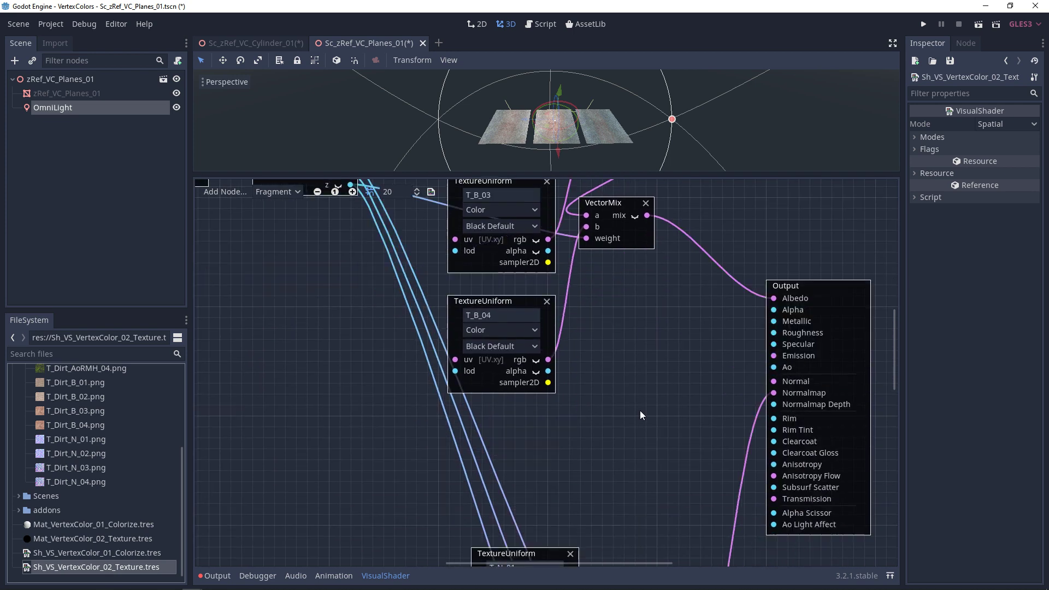
left_click(317, 192)
middle_click_drag(602, 293, 558, 469)
left_click_drag(606, 509, 415, 202)
middle_click_drag(415, 202, 418, 284)
left_click_drag(459, 272, 488, 127)
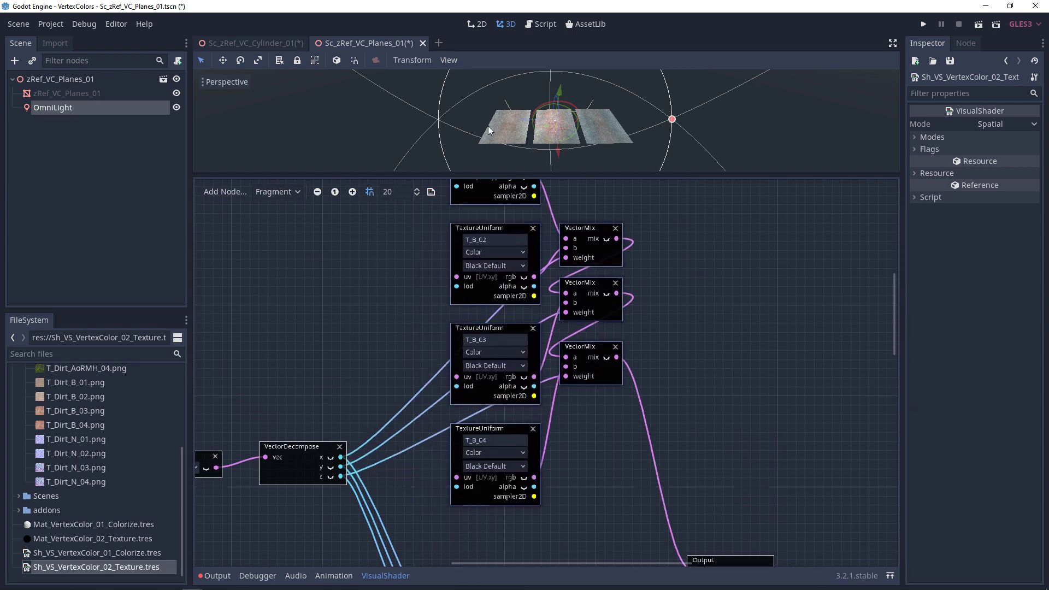
middle_click_drag(507, 186, 508, 262)
left_click_drag(498, 205, 498, 85)
Step: Duplicate the four T_B texture nodes into the free space below and shift the original T_B group further up
middle_click_drag(582, 397, 566, 470)
left_click_drag(566, 484, 457, 175)
middle_click_drag(616, 479, 660, 158)
middle_click_drag(601, 323, 631, 341)
key("ctrl+v")
middle_click_drag(494, 463, 488, 517)
middle_click_drag(647, 347, 581, 585)
left_click_drag(686, 459, 472, 174)
middle_click_drag(481, 218, 474, 319)
left_click_drag(527, 252, 518, 134)
scroll(611, 469, "down", 6)
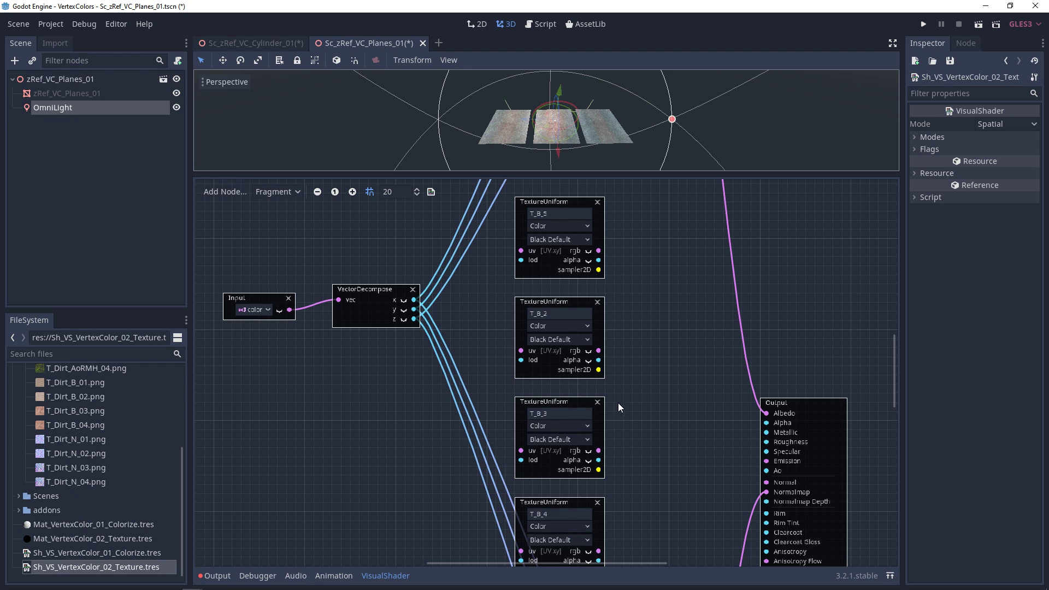
middle_click_drag(649, 271, 642, 303)
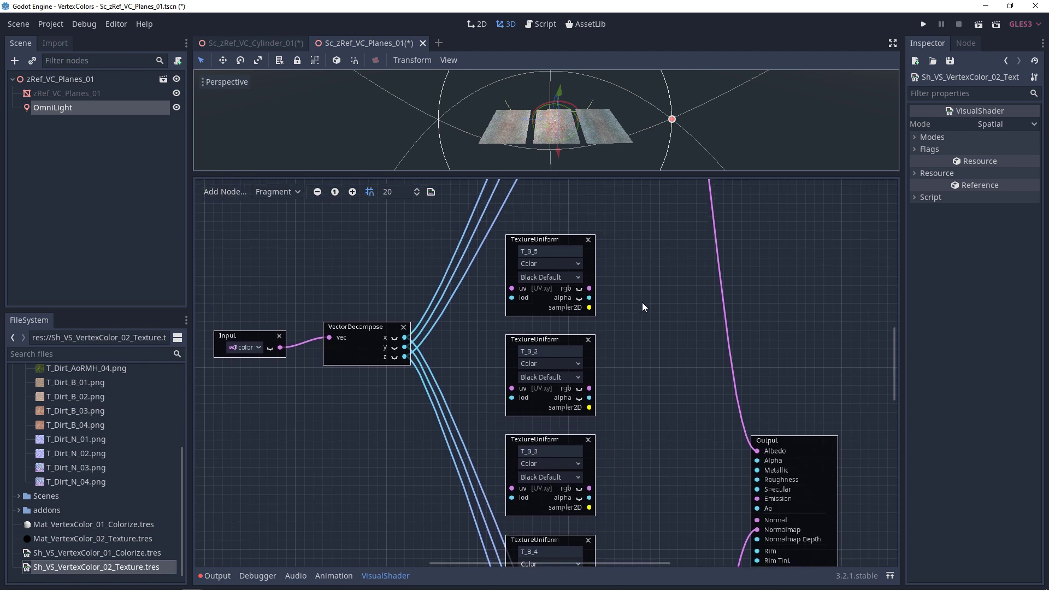
scroll(643, 305, "up", 3)
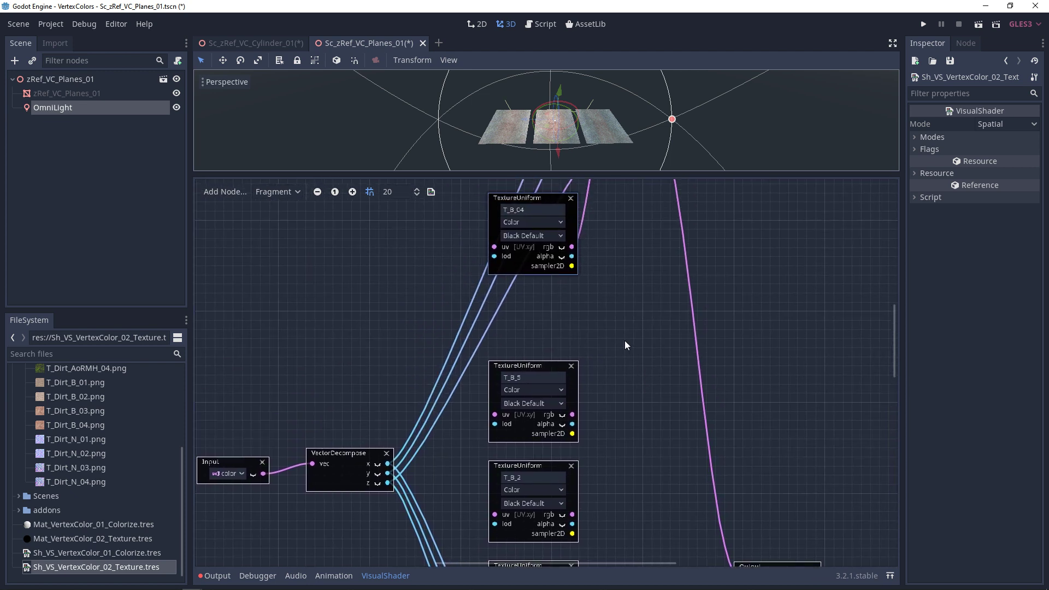
scroll(629, 344, "up", 2)
scroll(632, 347, "down", 2)
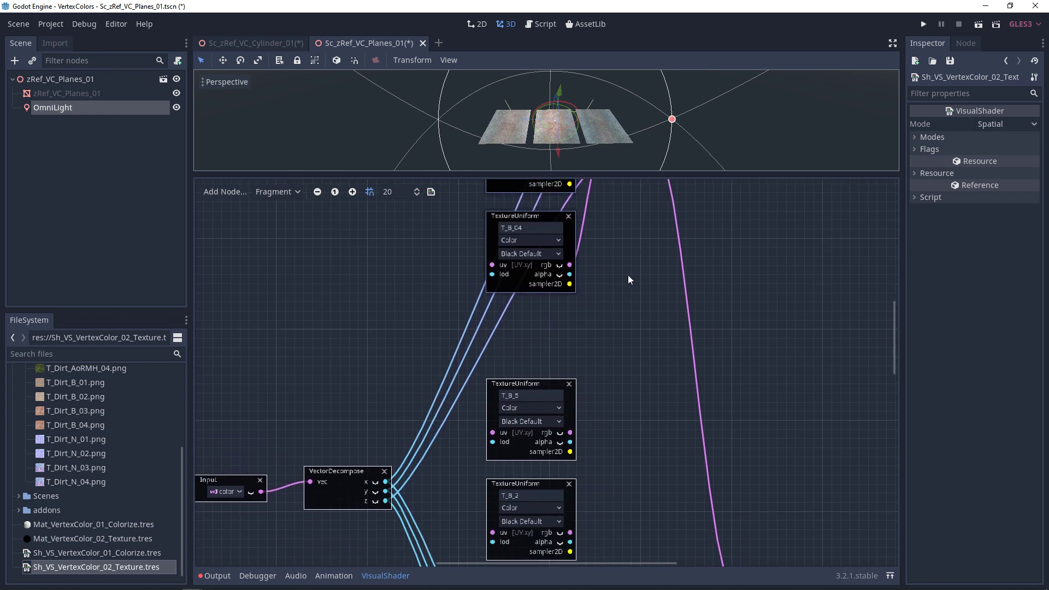
scroll(623, 295, "up", 3)
scroll(602, 339, "down", 7)
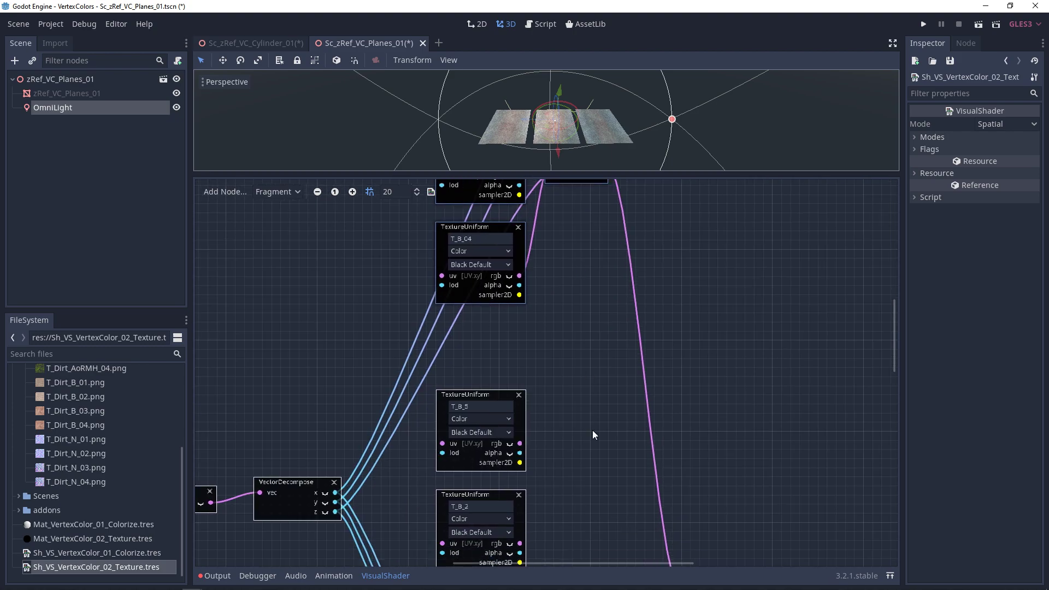
Step: Add three ScalarMix nodes in a column beside the duplicated texture nodes
right_click(572, 342)
type("mix")
double_click(612, 344)
scroll(568, 399, "up", 1)
scroll(578, 437, "up", 1)
left_click_drag(591, 376, 595, 316)
middle_click_drag(601, 410, 597, 387)
key("ctrl+v")
left_click_drag(617, 396, 595, 388)
middle_click_drag(569, 469, 552, 440)
key("ctrl+v")
left_click_drag(611, 460, 595, 460)
middle_click_drag(602, 434, 602, 449)
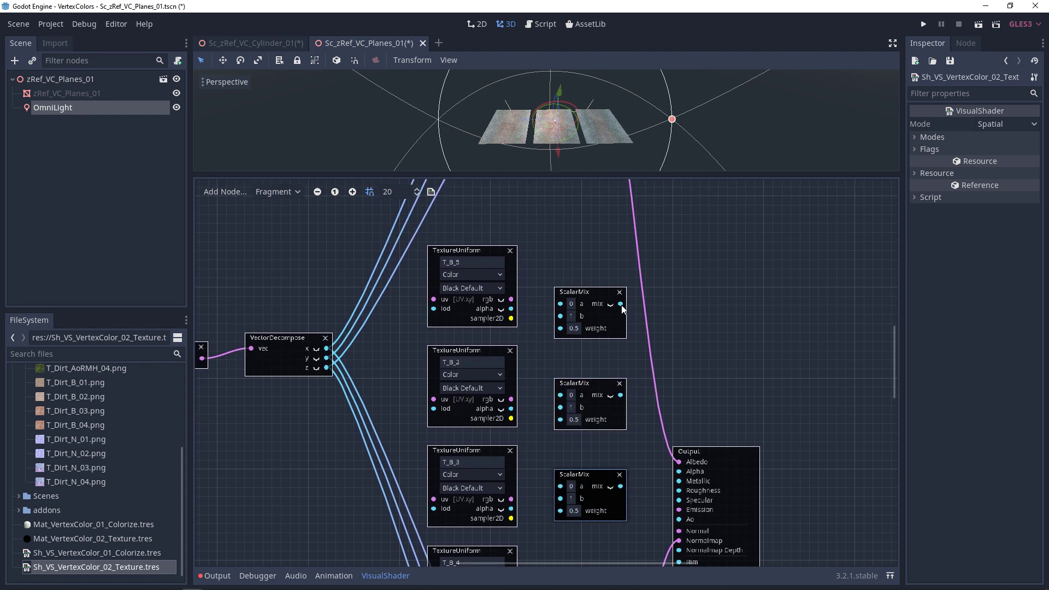
Step: Chain the three ScalarMix nodes from mix to a, and connect the last one to the Output's Ao
left_click(611, 299)
left_click(352, 192)
left_click_drag(622, 263, 550, 372)
scroll(569, 377, "down", 1)
left_click_drag(620, 335, 553, 445)
middle_click_drag(645, 508, 601, 429)
left_click_drag(577, 365, 652, 409)
middle_click_drag(461, 312, 593, 372)
Step: Rename the lower three duplicated texture nodes T_AoRM_01, T_AoRM_02 and T_AoRM_03 from top to bottom
left_click(514, 301)
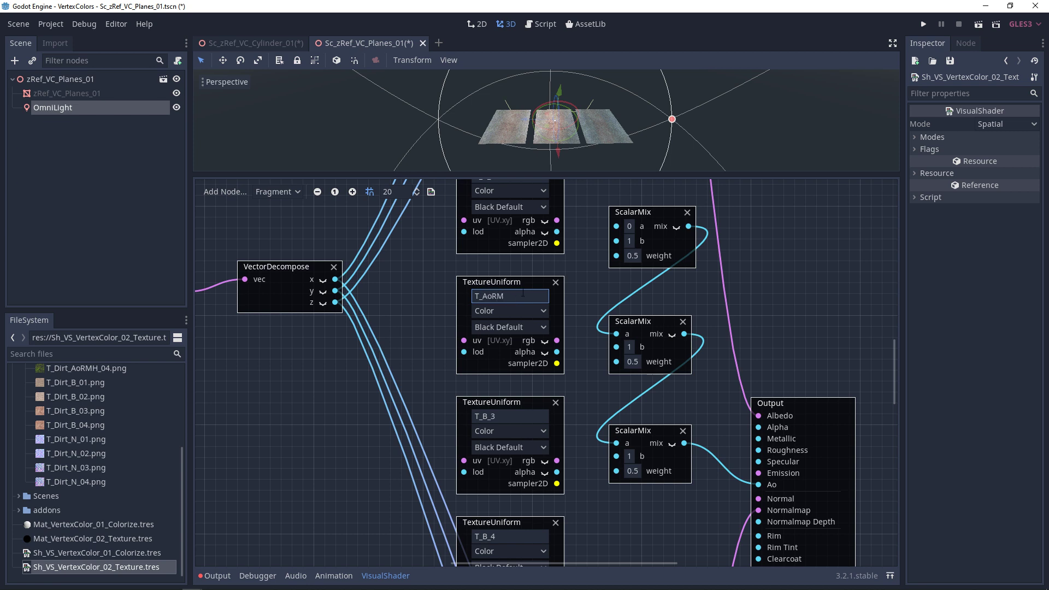
double_click(522, 296)
key("ctrl+c")
double_click(506, 416)
key("ctrl+v")
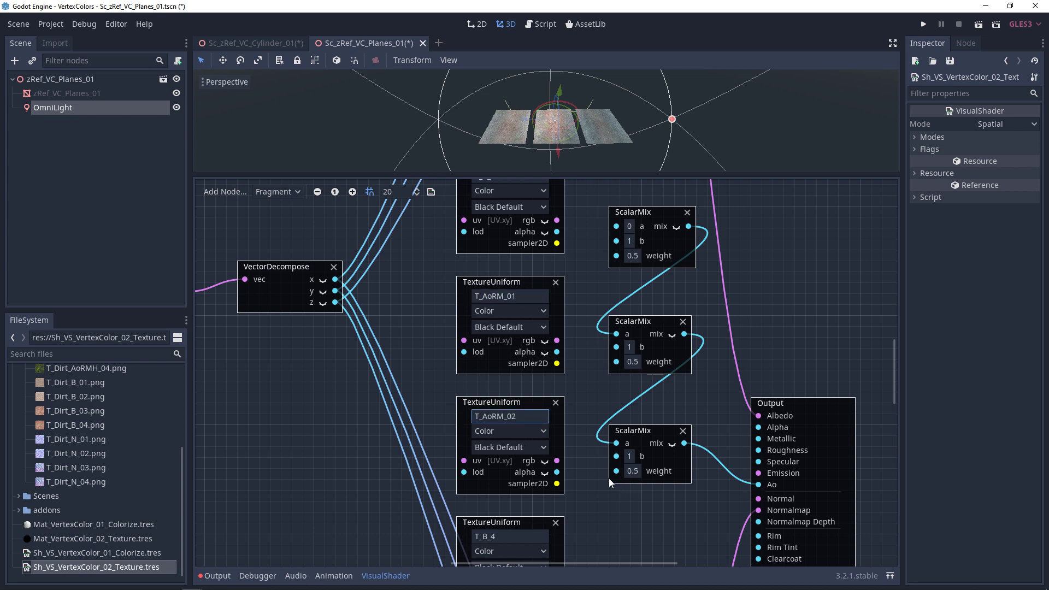
middle_click_drag(604, 472, 604, 377)
left_click_drag(507, 441, 457, 435)
type("T_AoRM_0")
type("3")
Step: Rename the remaining texture copy T_AoRM_04 and place it beneath the other three, moving those up
middle_click_drag(614, 469, 608, 344)
middle_click_drag(585, 189, 589, 356)
type("T_AoRM_0")
left_click_drag(504, 254, 325, 452)
type("4")
middle_click_drag(583, 405, 598, 254)
left_click_drag(597, 254, 492, 481)
left_click_drag(514, 450, 503, 313)
middle_click_drag(562, 342, 563, 313)
left_click_drag(364, 319, 538, 450)
middle_click_drag(571, 300, 560, 415)
Step: Move the Input, VectorDecompose and four T_AoRM texture nodes left, widening the gap before the ScalarMix nodes
middle_click_drag(309, 430, 524, 458)
left_click_drag(527, 457, 317, 313)
left_click_drag(475, 358, 301, 358)
middle_click_drag(825, 363, 696, 320)
left_click_drag(653, 553, 590, 230)
left_click_drag(579, 311, 448, 300)
middle_click_drag(552, 282, 619, 347)
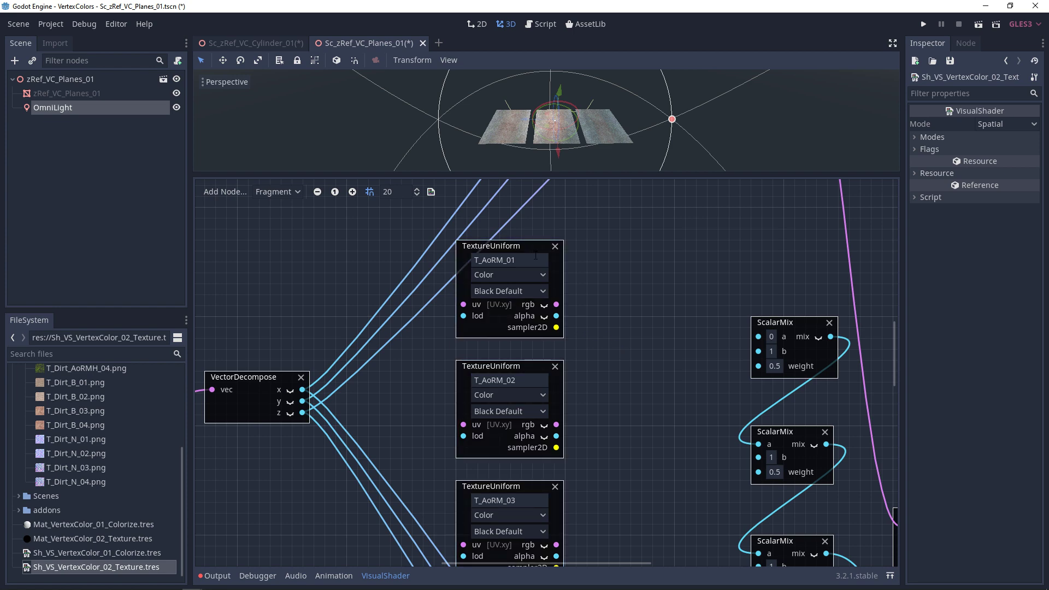
Step: Add four VectorDecompose nodes beside the T_AoRM textures and connect each texture's rgb to its own node's vec
right_click(618, 305)
type("deco")
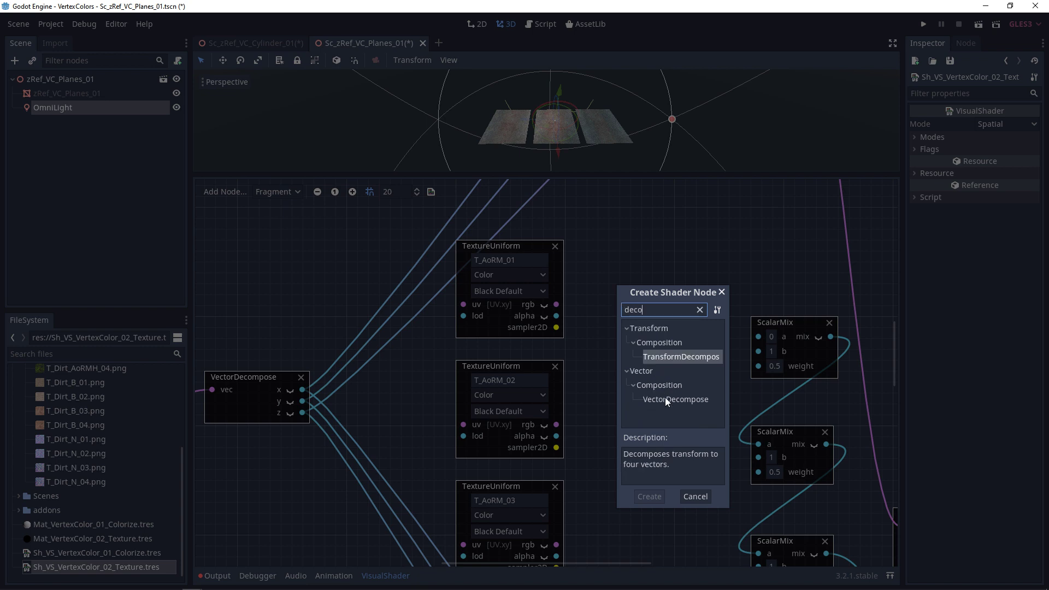
double_click(666, 400)
middle_click_drag(638, 402, 636, 409)
left_click_drag(666, 349, 646, 334)
middle_click_drag(614, 409, 595, 303)
key("ctrl+v")
left_click_drag(638, 312, 622, 316)
middle_click_drag(602, 435, 585, 346)
key("ctrl+v")
key("ctrl+d")
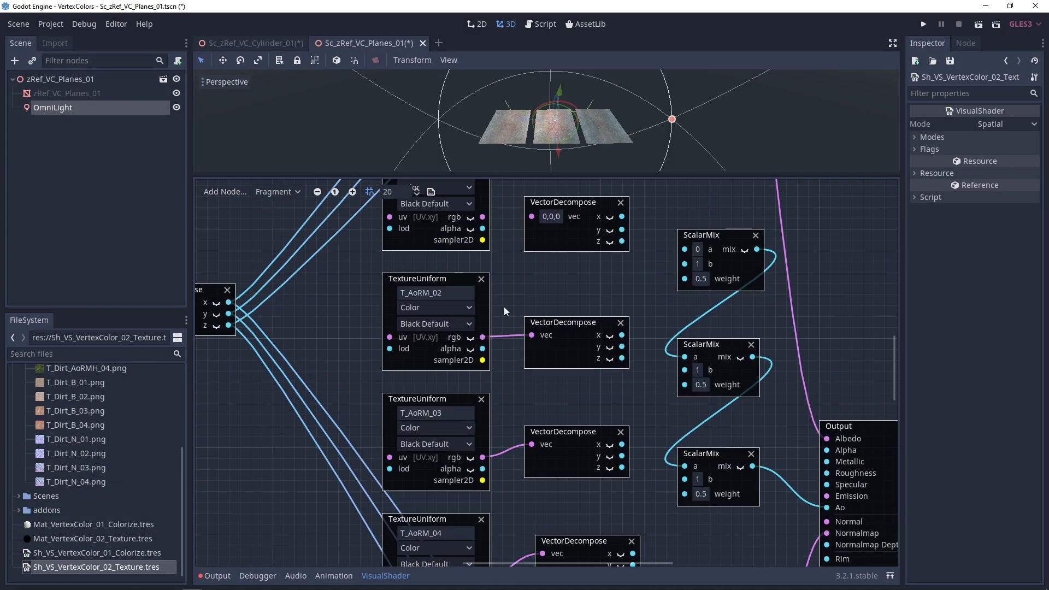
left_click_drag(483, 217, 532, 216)
Step: Connect the x outputs of the four T_AoRM VectorDecompose nodes to the a and b inputs of the ScalarMix chain
middle_click_drag(601, 262, 504, 360)
left_click_drag(524, 308, 587, 342)
middle_click_drag(559, 381, 554, 335)
left_click_drag(519, 382, 582, 308)
scroll(532, 336, "down", 3)
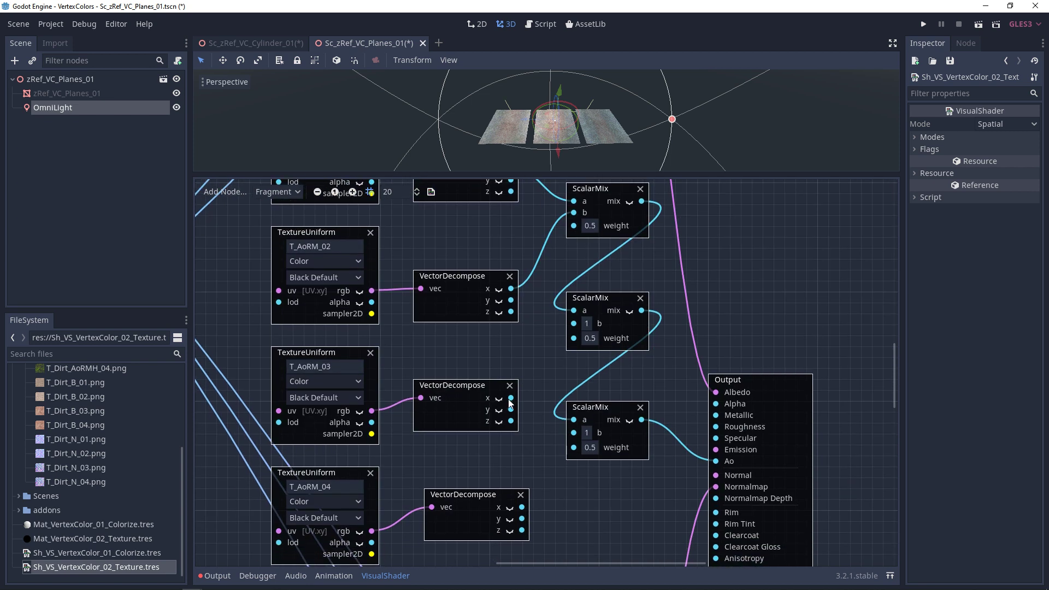
left_click_drag(512, 398, 574, 326)
scroll(532, 412, "down", 3)
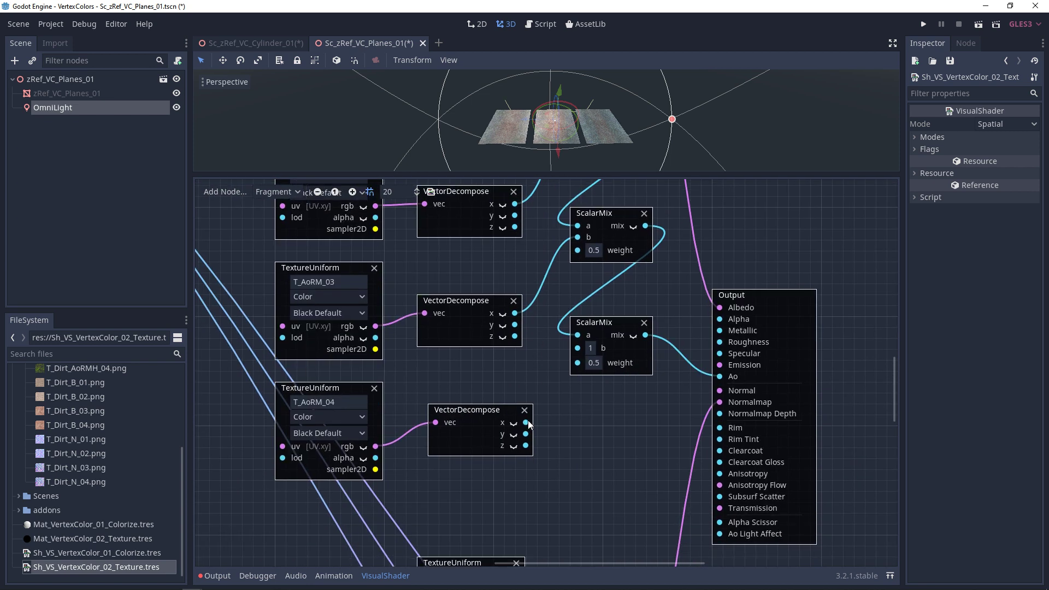
left_click_drag(525, 423, 578, 348)
Step: Connect x, y and z of the vertex color VectorDecompose to the weights of the three ScalarMix nodes
middle_click_drag(414, 356, 527, 450)
scroll(352, 353, "up", 4)
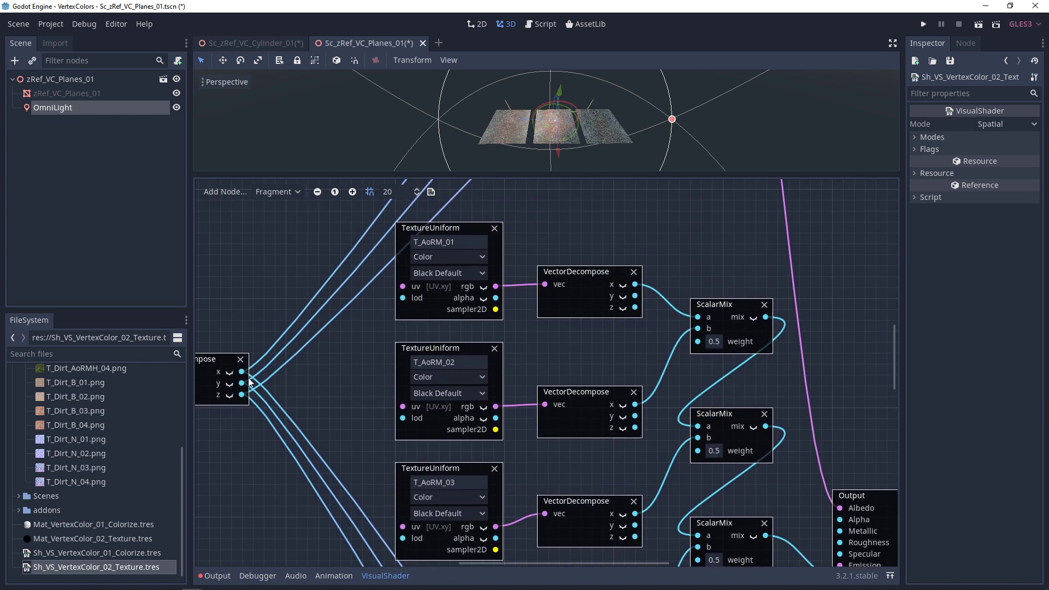
left_click_drag(242, 372, 698, 341)
scroll(546, 371, "down", 2)
left_click_drag(240, 318, 696, 386)
scroll(352, 370, "down", 1)
left_click_drag(247, 307, 704, 470)
Step: In Mat_VertexColor_02_Texture.tres, assign the T_Dirt_AoRMH textures to T Ao Rm 01 to 04 and review the texture parameters
left_click(93, 539)
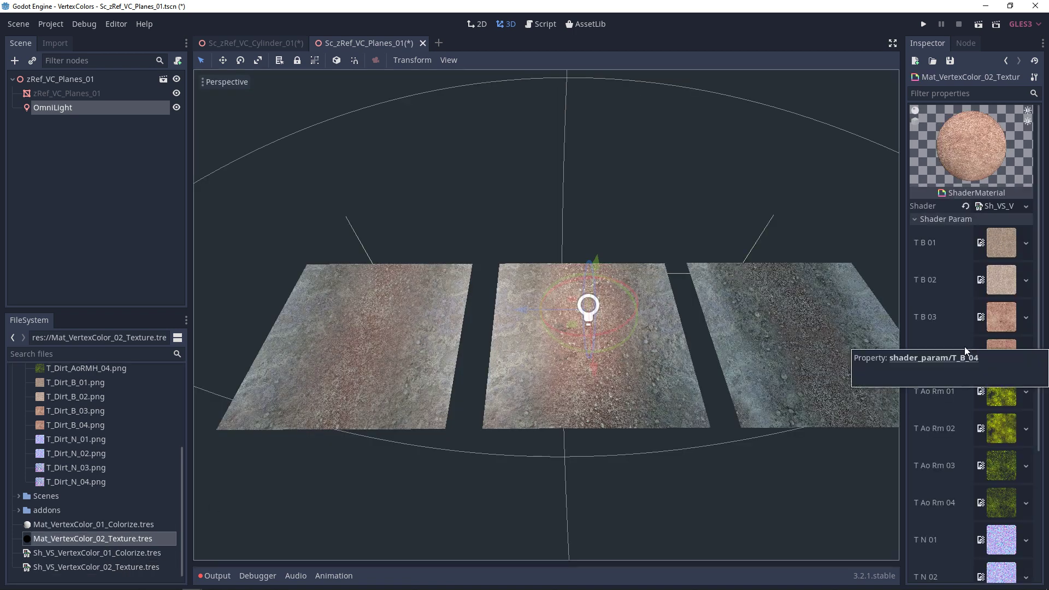
scroll(950, 365, "down", 3)
scroll(109, 451, "up", 3)
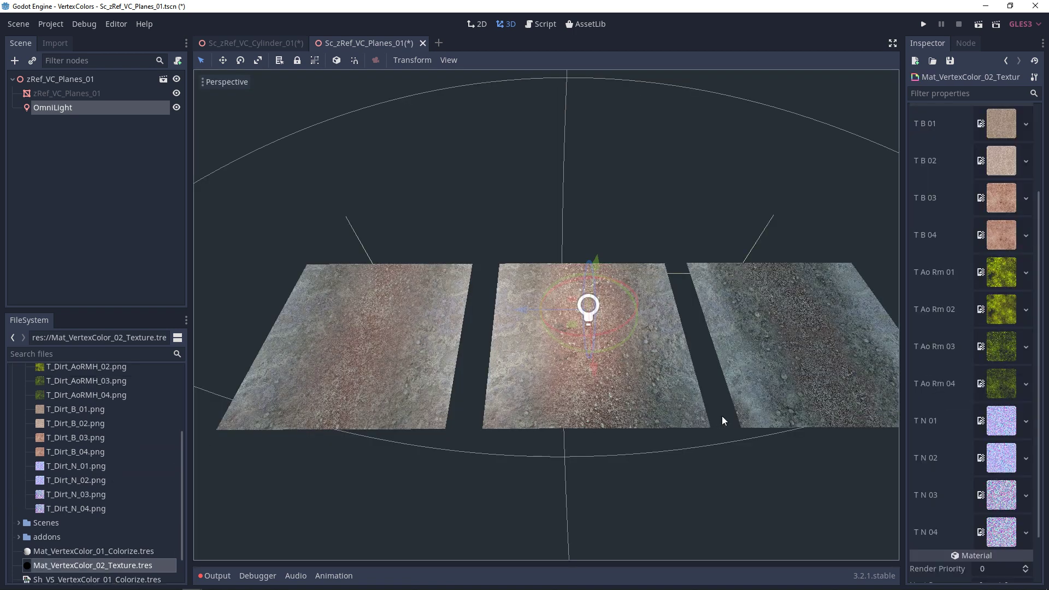
scroll(110, 480, "down", 3)
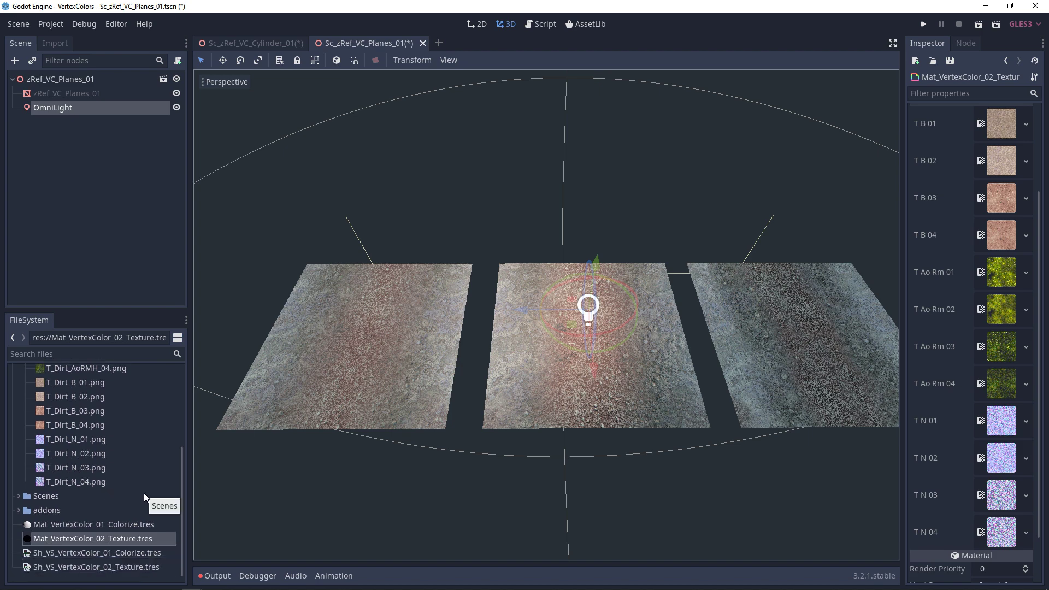
Step: Reopen Sh_VS_VertexColor_02_Texture.tres and move the whole T_AoRM group with its ScalarMix chain up
double_click(111, 569)
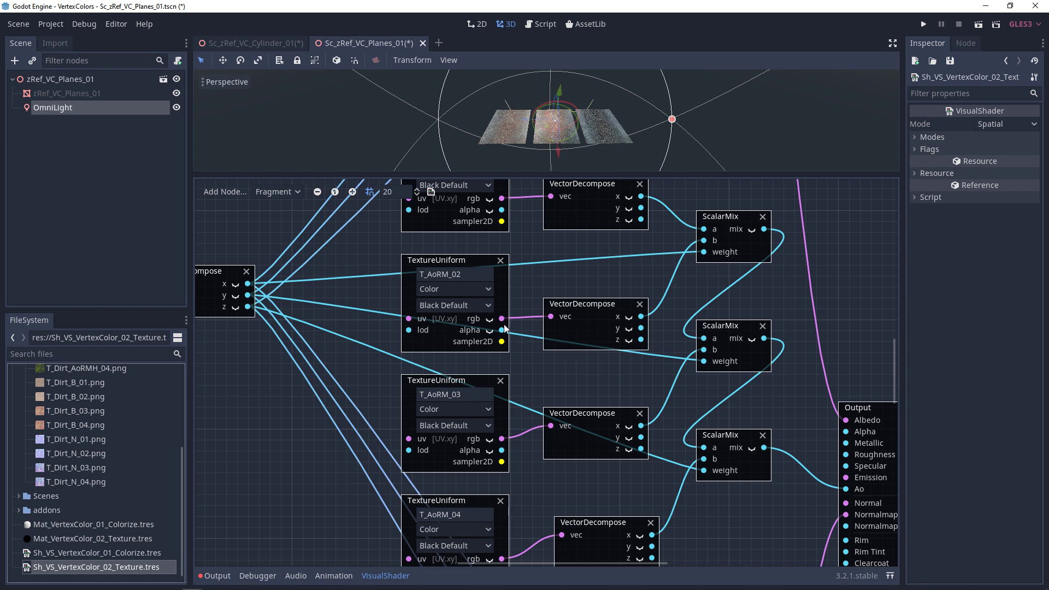
triple_click(317, 193)
middle_click_drag(633, 465, 588, 397)
left_click_drag(381, 206, 593, 350)
scroll(664, 276, "up", 10)
scroll(548, 378, "down", 11)
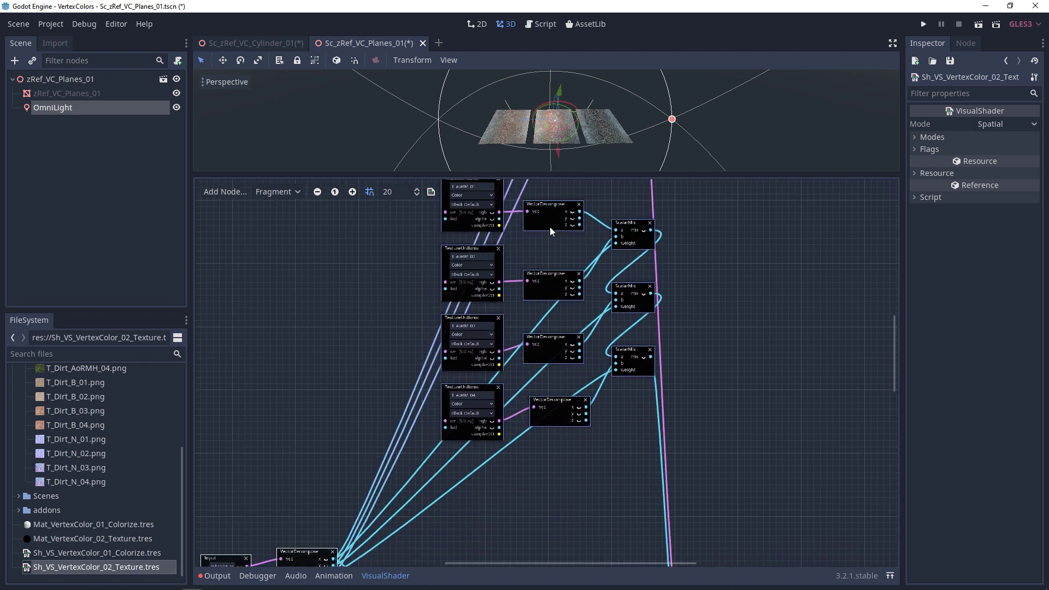
scroll(569, 448, "up", 8)
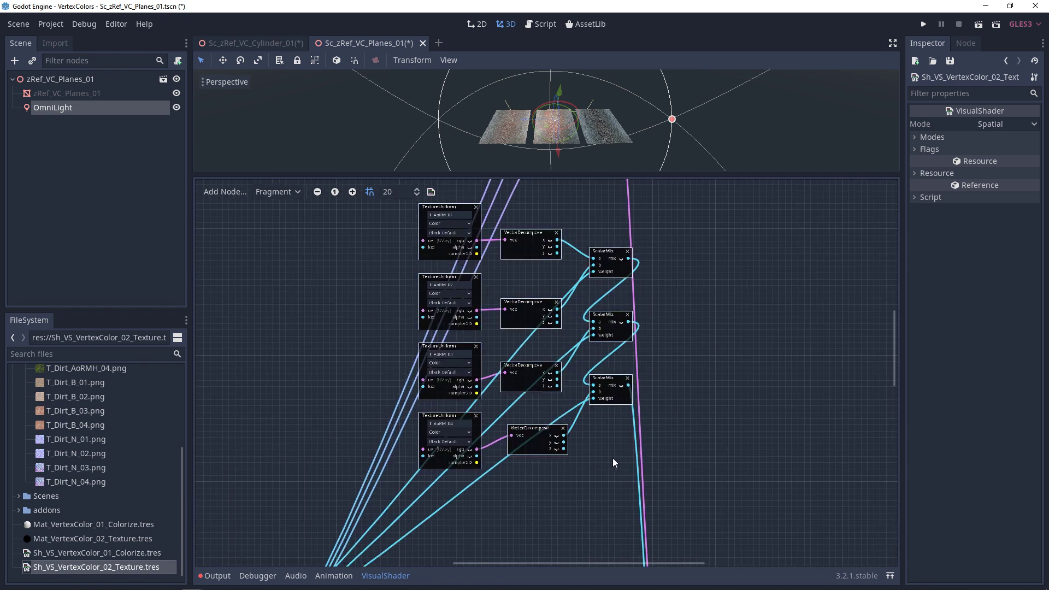
Step: Move the T_AoRM textures and their VectorDecompose nodes back down beside the vertex color node, leaving the ScalarMix chain above
left_click_drag(588, 481, 437, 218)
mouse_move(541, 314)
middle_mouse_down()
mouse_move(551, 232)
mouse_move(548, 297)
middle_mouse_up()
left_click_drag(535, 234, 526, 472)
middle_click_drag(525, 473, 534, 289)
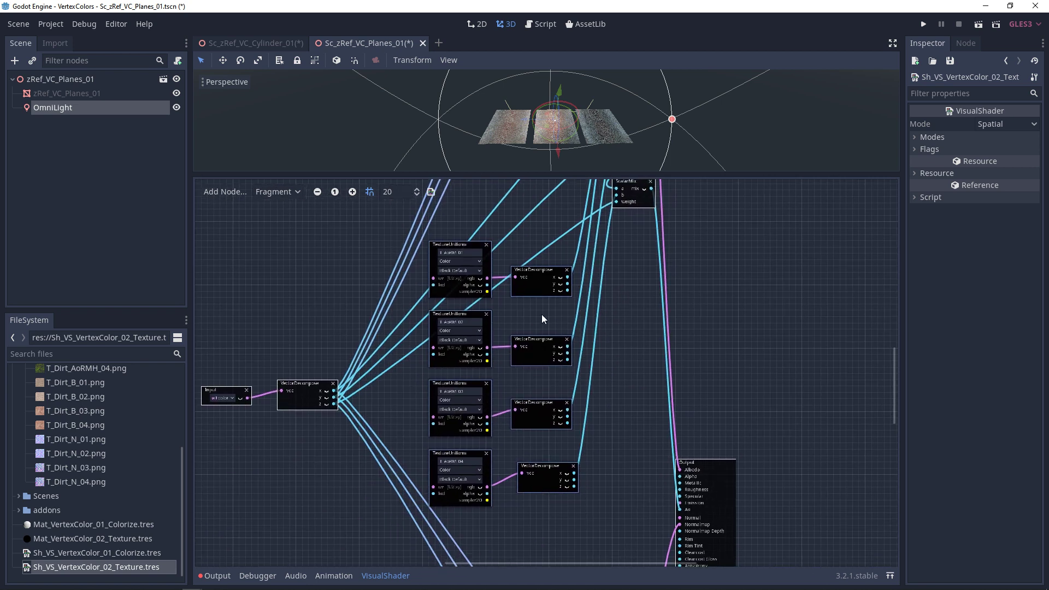
left_click_drag(534, 290, 521, 301)
Step: Copy the three-node ScalarMix chain and paste it twice, stacking the copies below the original
middle_click_drag(637, 236, 567, 390)
left_click_drag(614, 378, 550, 203)
key("ctrl+c")
middle_click_drag(551, 445, 561, 311)
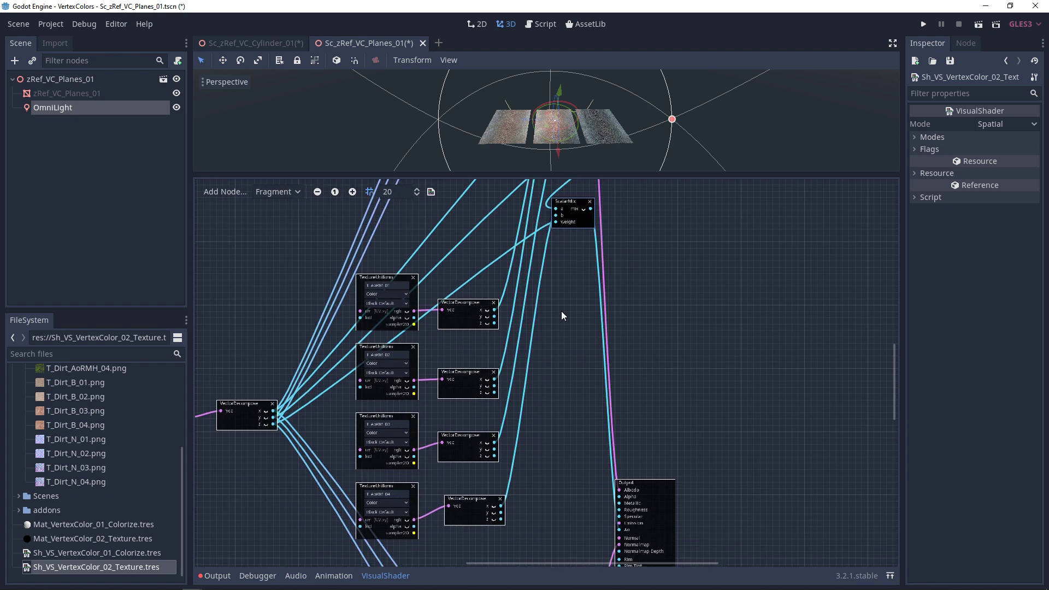
key("ctrl+v")
scroll(565, 422, "down", 1)
left_click_drag(598, 218, 590, 240)
middle_click_drag(551, 461, 562, 330)
left_click(570, 389)
key("ctrl+v")
middle_click_drag(589, 266, 606, 291)
left_click_drag(603, 319, 598, 299)
middle_click_drag(596, 300, 590, 335)
Step: Connect the last node of both copied ScalarMix chains to the Output, with the lower chain feeding Roughness
double_click(353, 192)
middle_click_drag(655, 461, 585, 412)
left_click(353, 192)
middle_click_drag(592, 490, 568, 496)
left_click_drag(552, 485, 615, 317)
middle_click_drag(569, 220, 578, 363)
left_click_drag(583, 266, 625, 494)
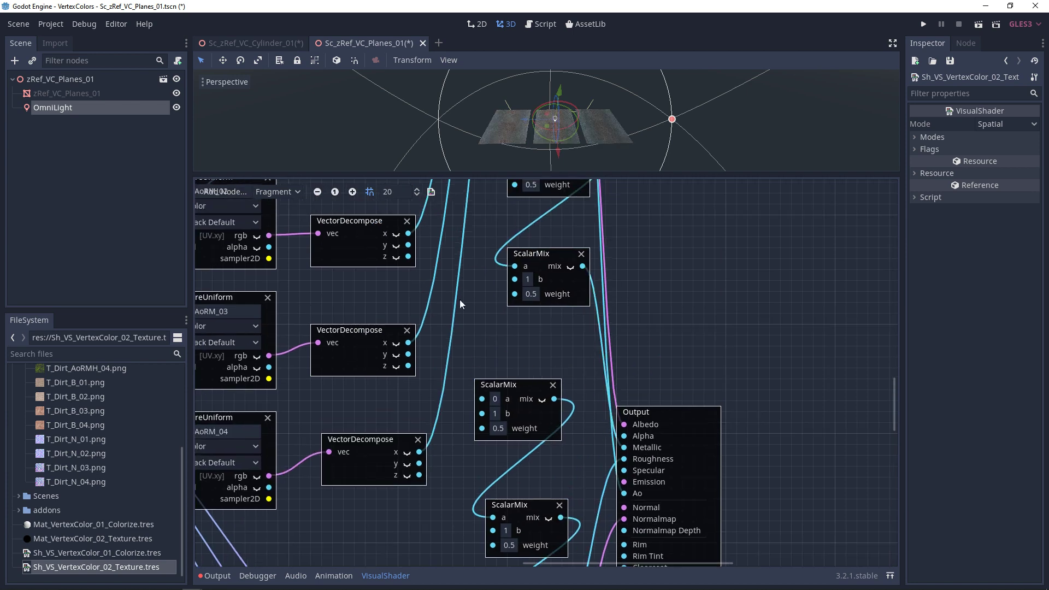
Step: Connect the y outputs of the four T_AoRM VectorDecompose nodes to the middle ScalarMix chain's a and b inputs
scroll(453, 293, "up", 5)
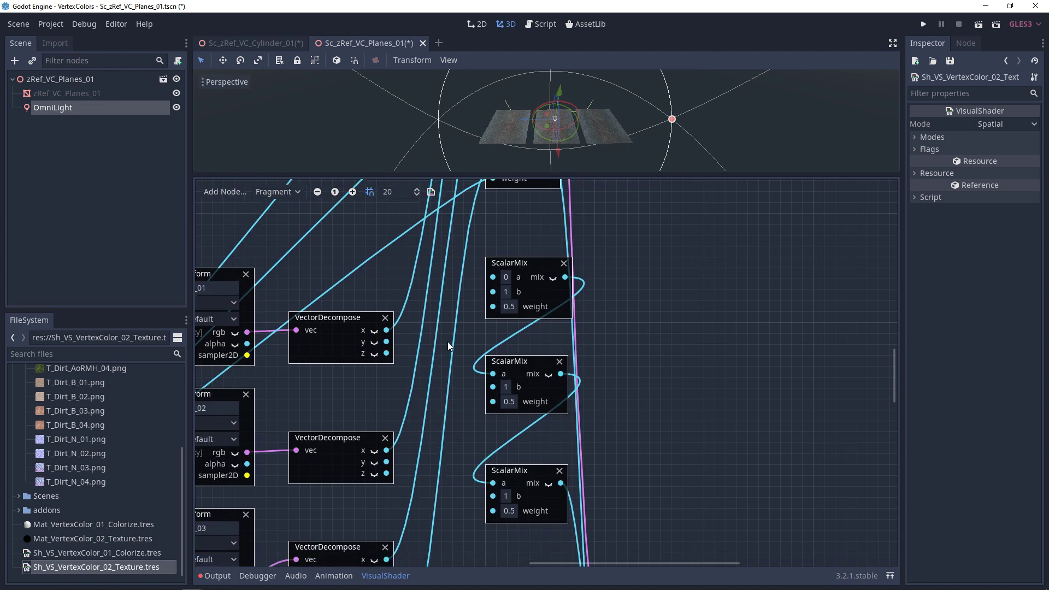
middle_click_drag(631, 488, 647, 435)
scroll(621, 358, "up", 1)
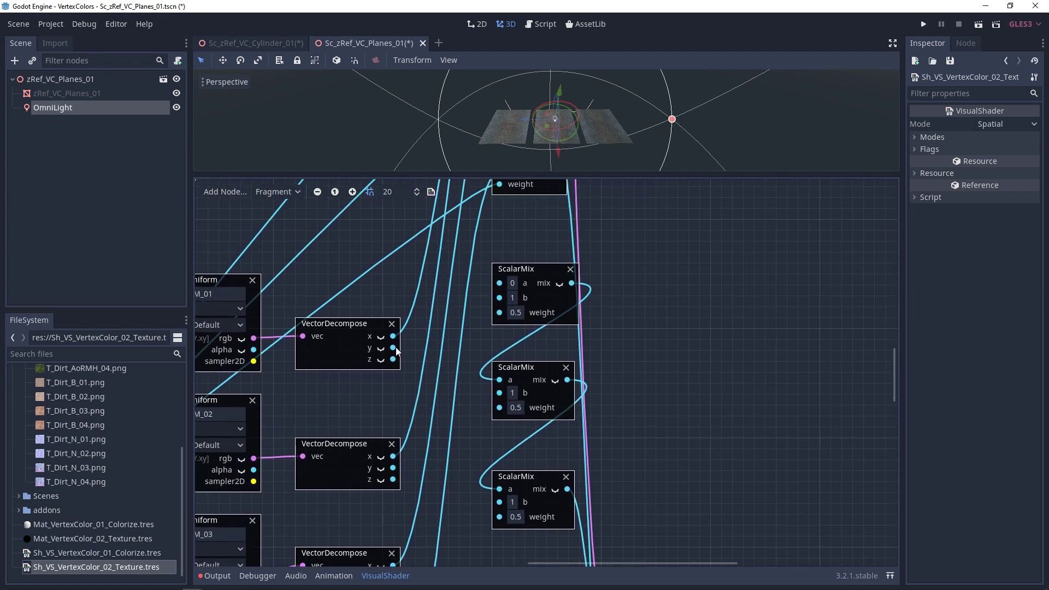
left_click_drag(394, 350, 499, 284)
scroll(427, 380, "down", 1)
left_click_drag(391, 441, 495, 270)
scroll(422, 416, "down", 3)
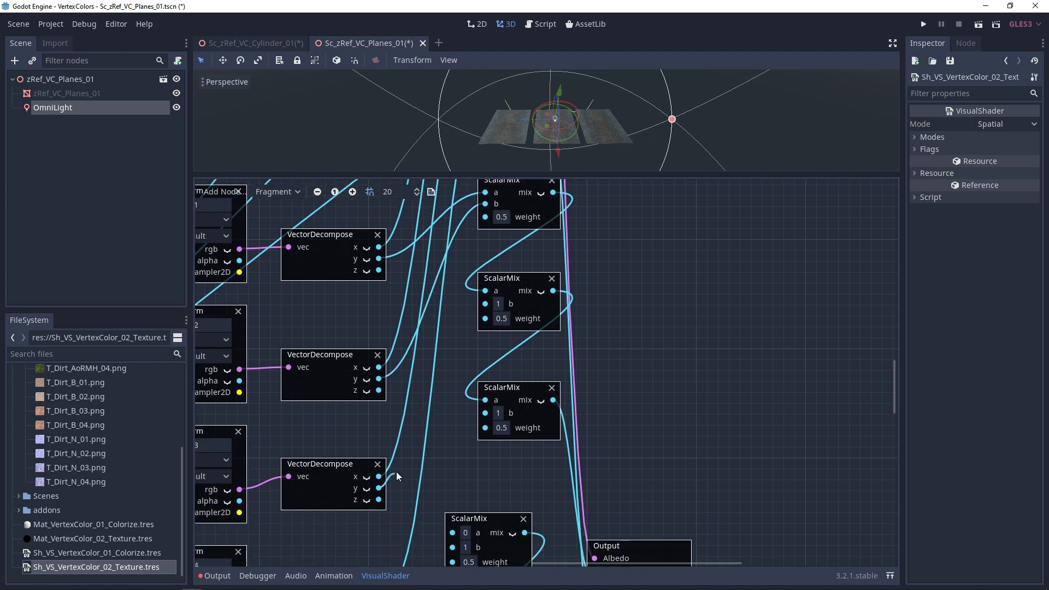
left_click_drag(428, 417, 485, 304)
scroll(439, 358, "down", 5)
left_click_drag(412, 483, 508, 297)
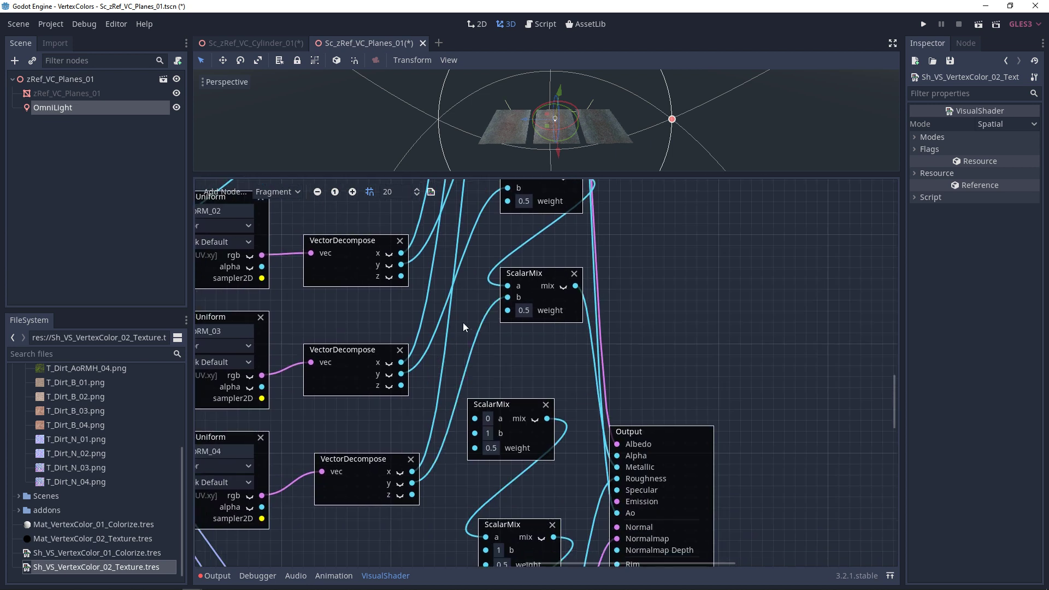
Step: Connect the z outputs of the four T_AoRM VectorDecompose nodes to the lowest ScalarMix chain's a and b inputs
scroll(432, 316, "down", 4, "ctrl")
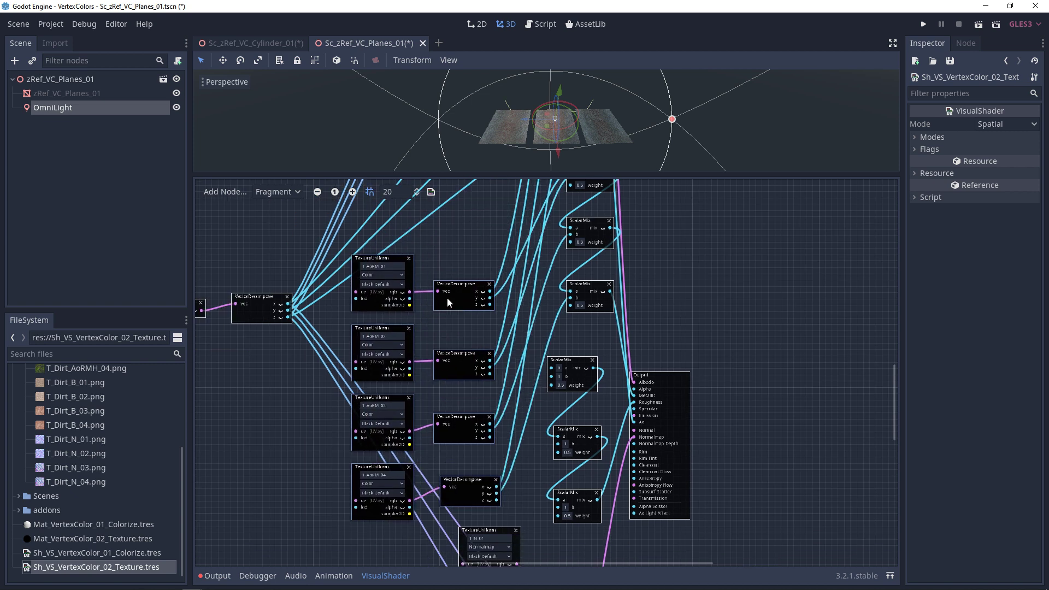
scroll(498, 397, "up", 2, "ctrl")
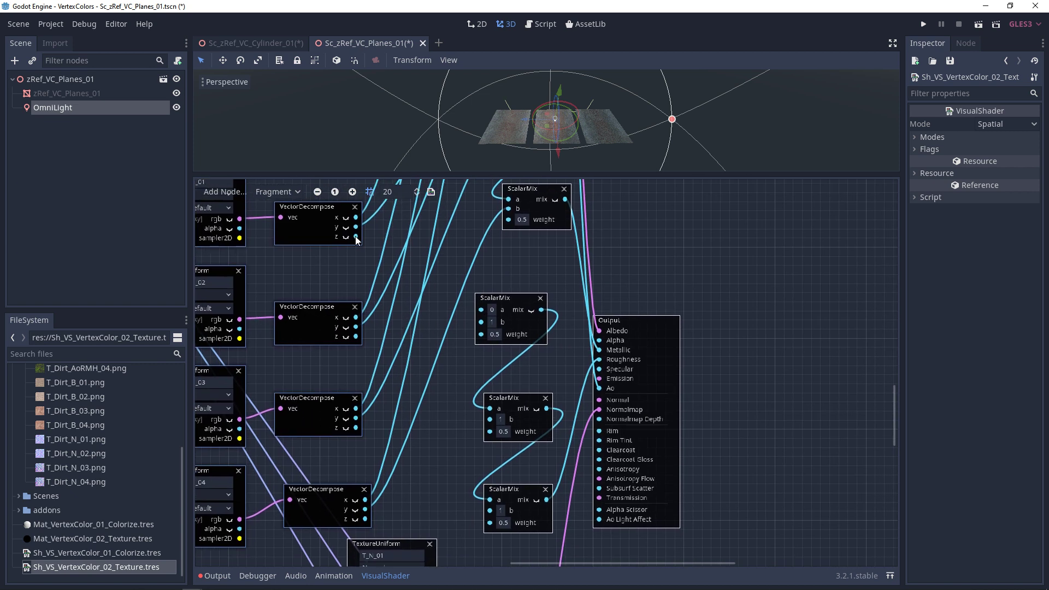
scroll(361, 240, "up", 2, "ctrl")
left_click_drag(322, 237, 461, 325)
left_click_drag(316, 348, 455, 329)
left_click_drag(309, 407, 447, 398)
left_click_drag(320, 462, 460, 468)
middle_click_drag(429, 300, 552, 368)
middle_click_drag(301, 261, 405, 354)
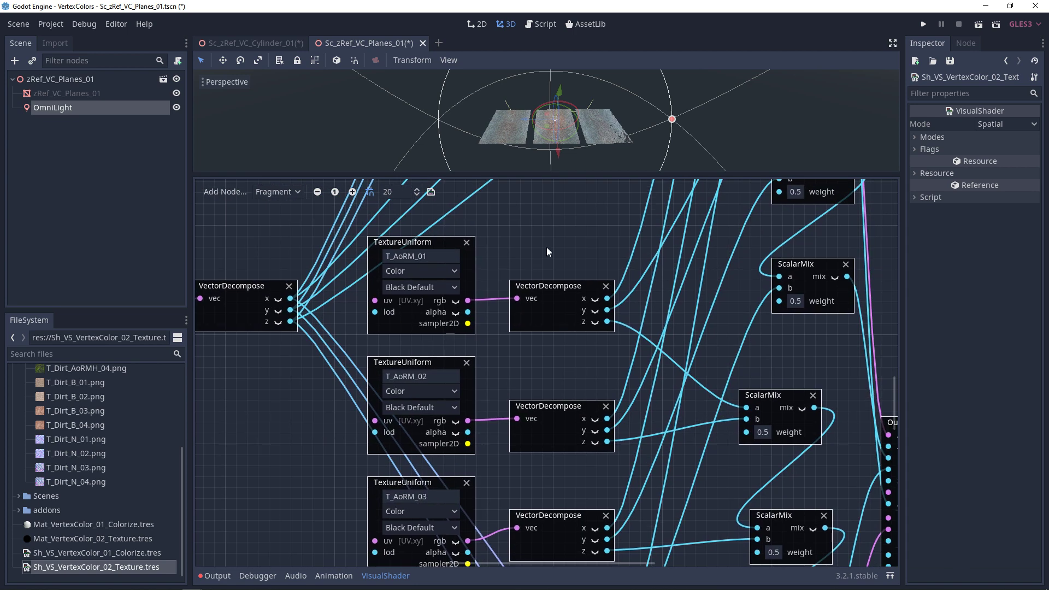
middle_click_drag(539, 245, 543, 395)
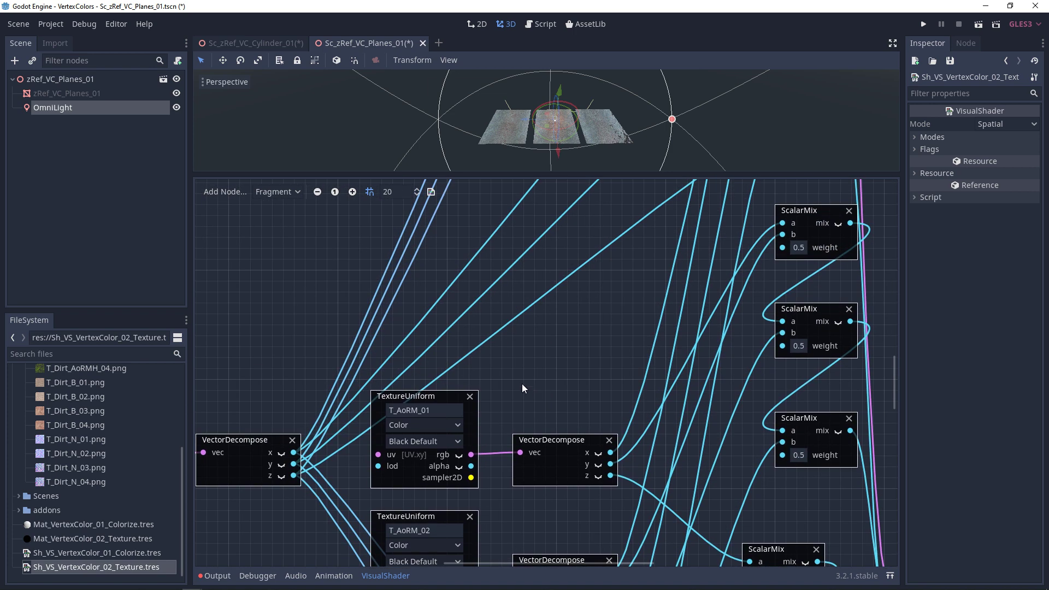
left_click(317, 193)
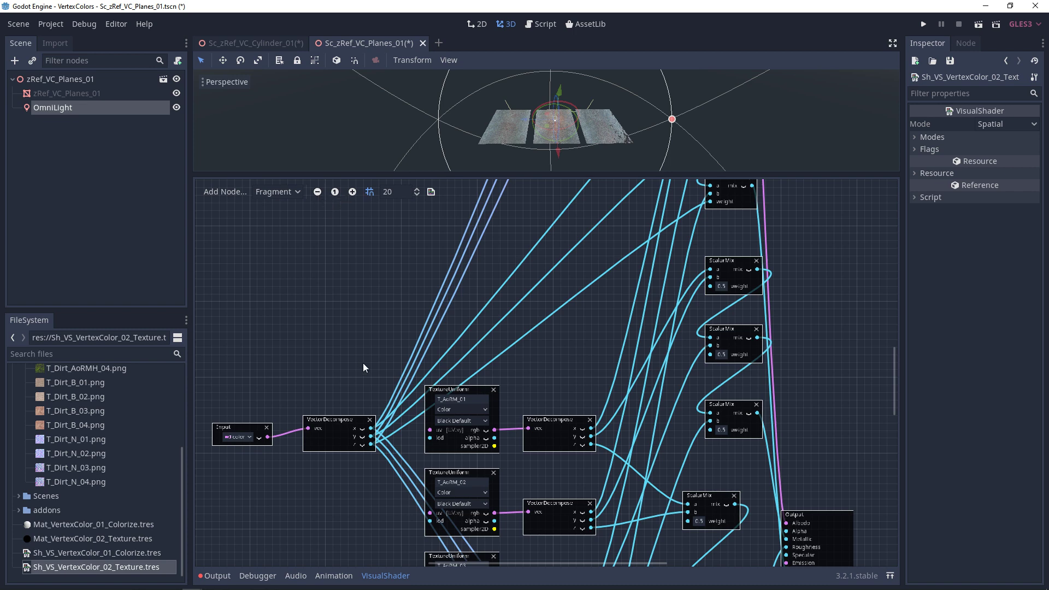
Step: Connect the x, y and z outputs of the vertex-color VectorDecompose to the weight inputs of the middle ScalarMix chain, in order
right_click(388, 408)
left_click(358, 376)
left_click(317, 192)
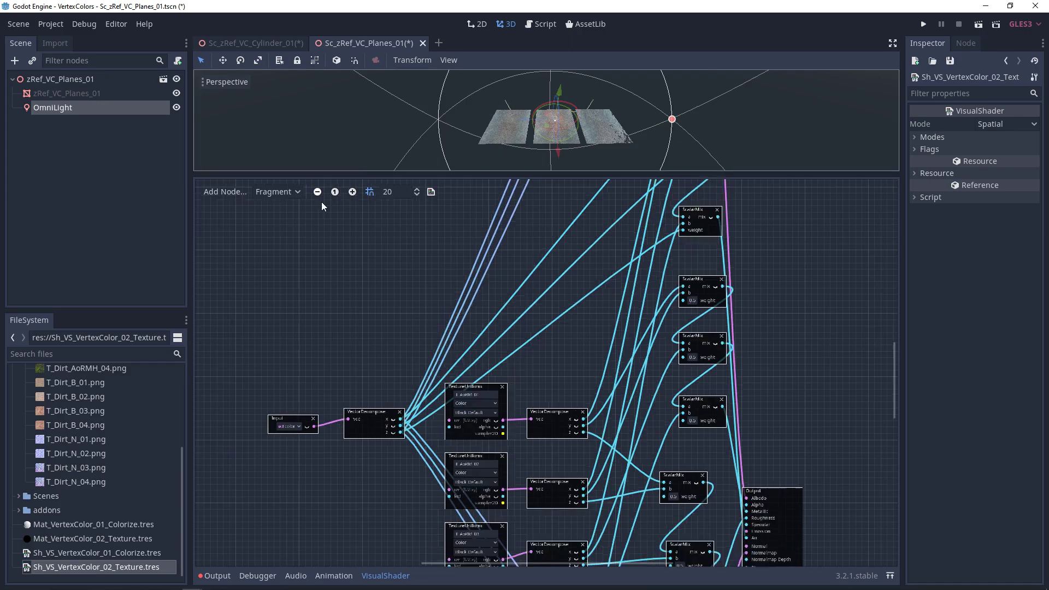
left_click_drag(416, 400, 390, 413)
left_click(381, 413)
left_click(353, 192)
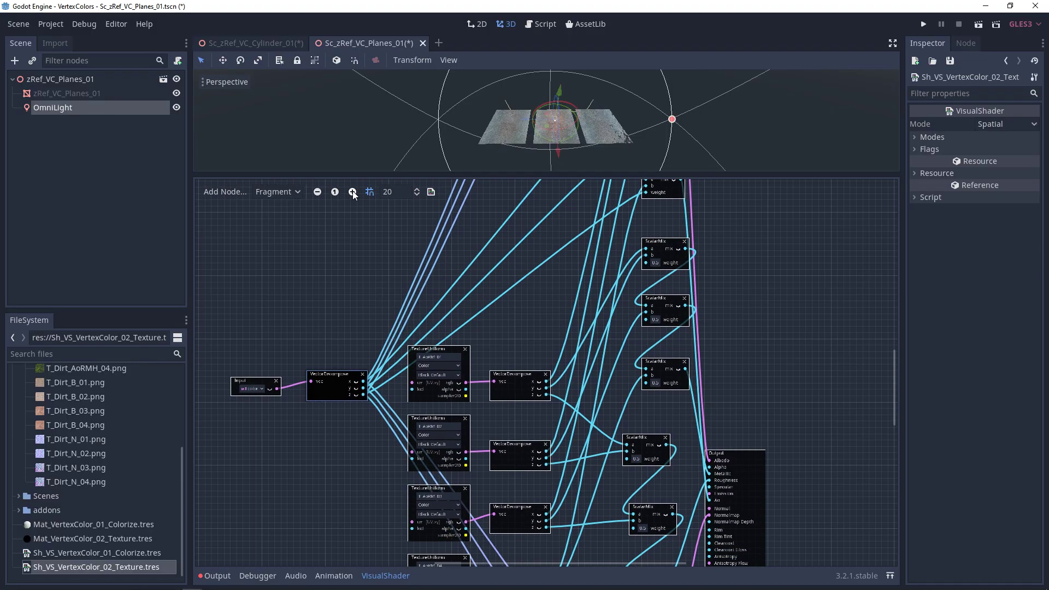
left_click(353, 192)
left_click(353, 192)
scroll(340, 326, "left", 2)
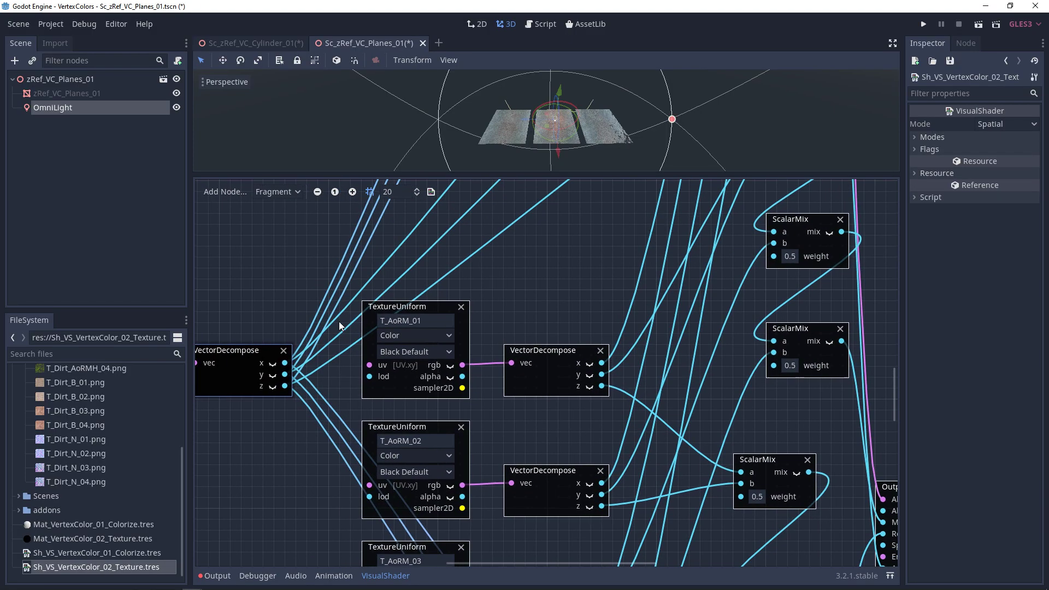
left_click_drag(286, 364, 332, 350)
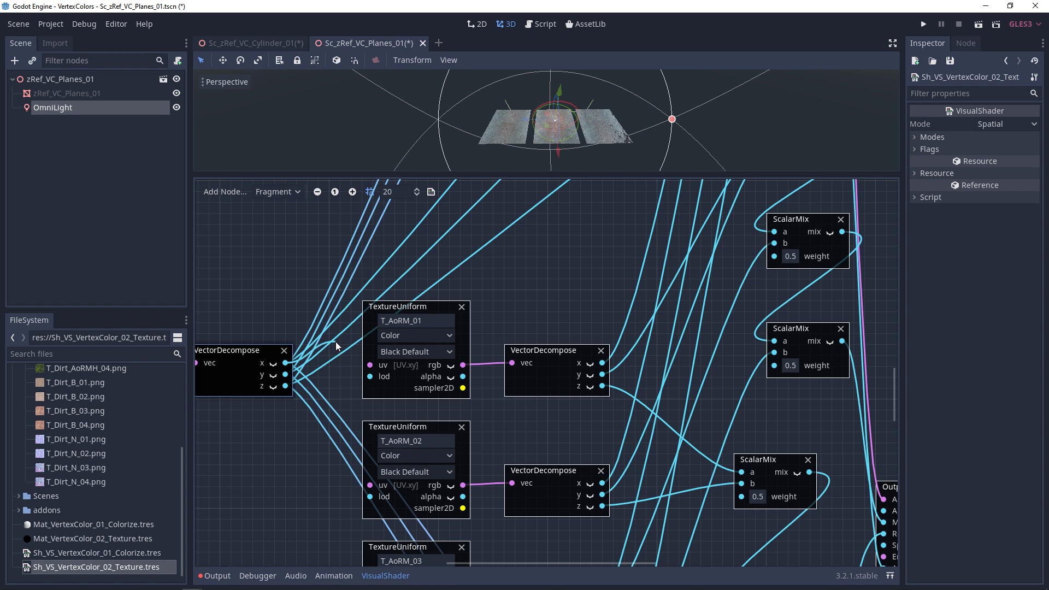
middle_click_drag(336, 341, 306, 412)
left_click_drag(306, 413, 744, 230)
left_click_drag(255, 445, 744, 437)
middle_click_drag(561, 490, 661, 363)
left_click_drag(382, 361, 208, 312)
left_click_drag(301, 294, 302, 448)
Step: Connect the vertex-color x, y and z outputs to the lowest ScalarMix chain's weights, moving T_AoRM_04's z to the last node's b input
middle_click_drag(382, 459, 333, 304)
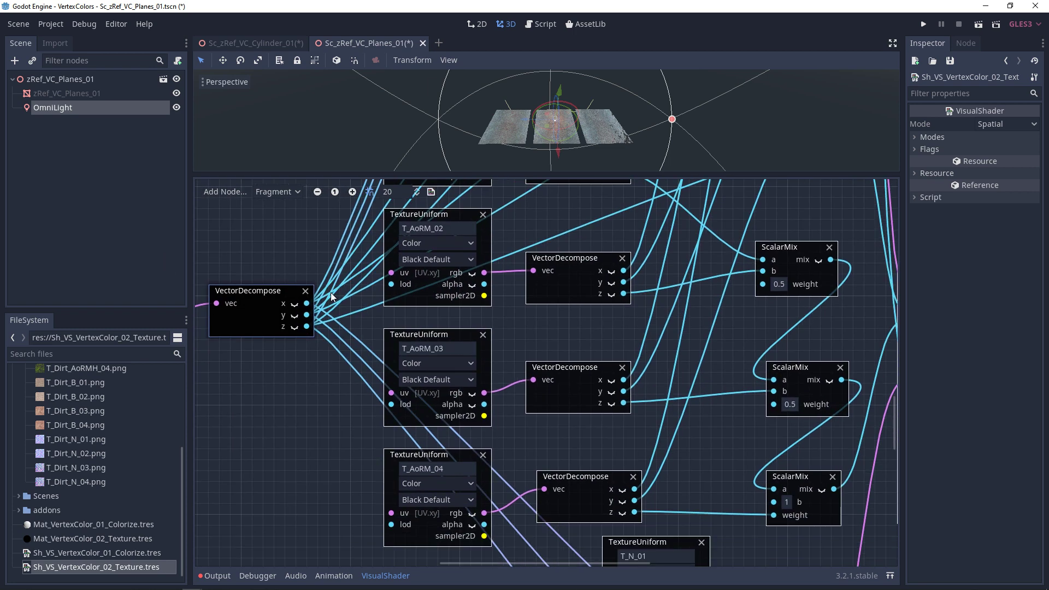
middle_click_drag(318, 359, 280, 346)
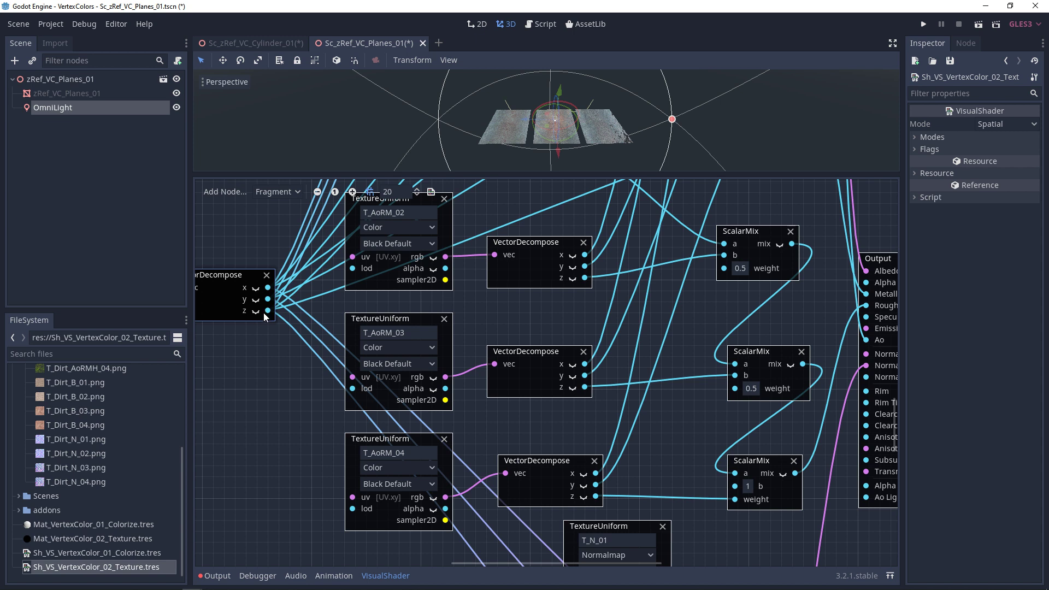
left_click_drag(267, 288, 712, 269)
middle_click_drag(625, 309, 614, 286)
left_click_drag(257, 276, 716, 366)
middle_click_drag(662, 433, 642, 393)
left_click_drag(237, 248, 704, 437)
left_click_drag(565, 433, 704, 422)
Step: Open Mat_VertexColor_02_Texture.tres and examine how the blended material looks on the three planes
left_click(317, 192)
left_click(317, 192)
left_click(317, 192)
middle_click_drag(600, 255, 579, 410)
middle_click_drag(581, 256, 569, 410)
middle_click_drag(562, 202, 529, 385)
middle_click_drag(561, 273, 538, 411)
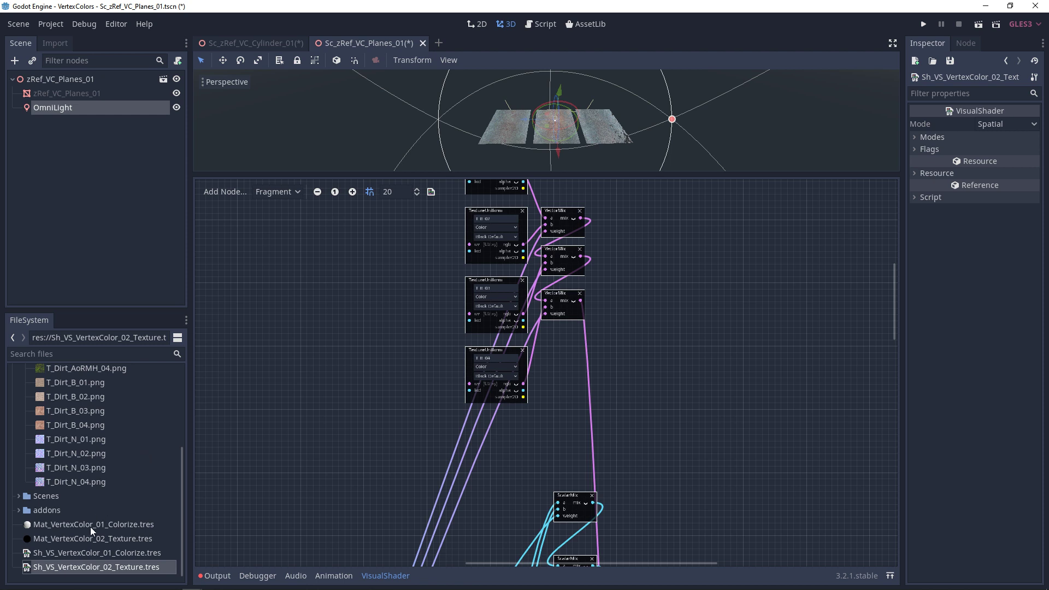
left_click(114, 539)
double_click(112, 539)
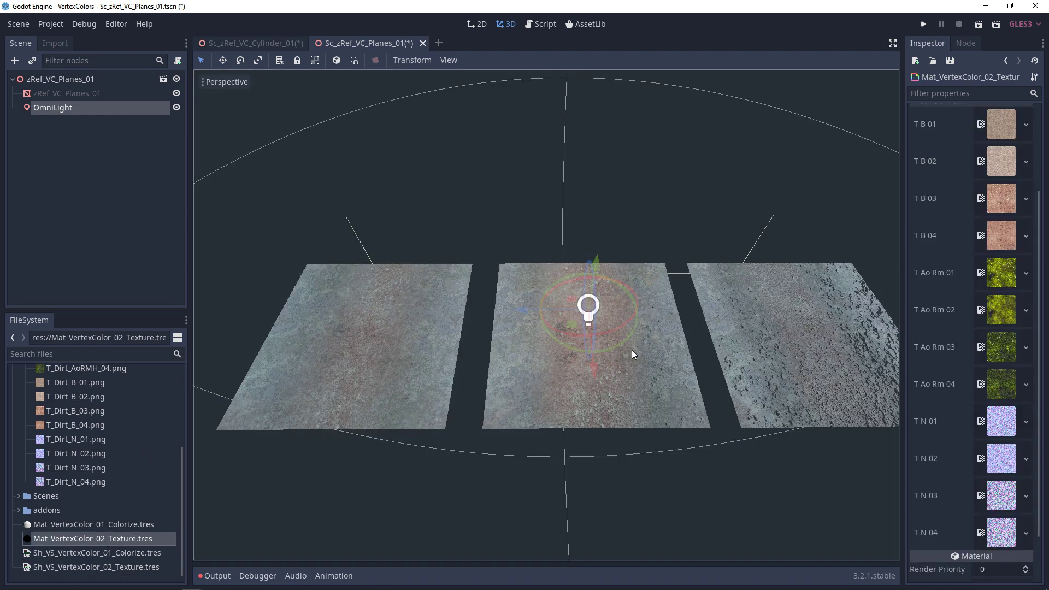
left_click_drag(551, 314, 522, 369)
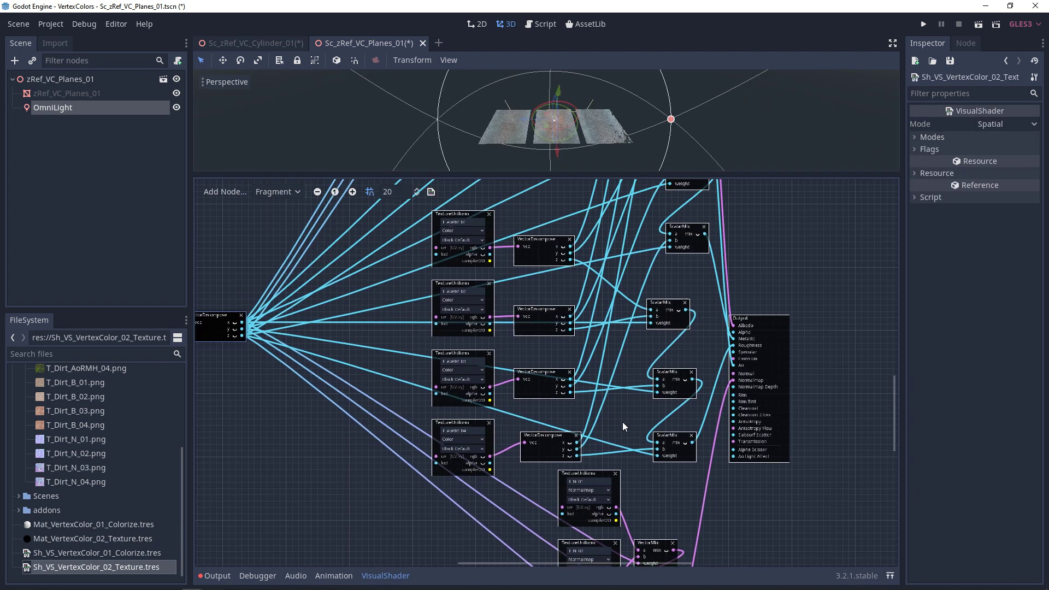
Step: Set the texture type of the four T_AoRM TextureUniform nodes to Data
left_click(462, 449)
left_click(460, 459)
left_click(458, 380)
left_click(457, 388)
left_click(460, 310)
left_click(460, 319)
left_click(461, 241)
left_click(461, 250)
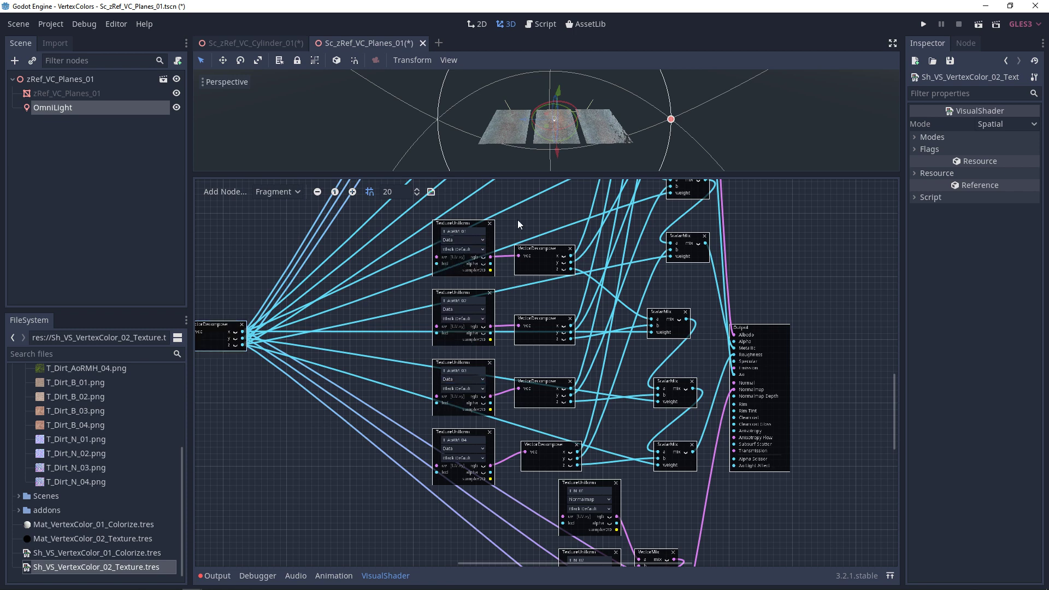
Step: Rewire the Output so the lowest ScalarMix chain feeds Metallic and the middle chain feeds Roughness
scroll(686, 388, "up", 3, "ctrl")
left_click_drag(770, 332, 718, 477)
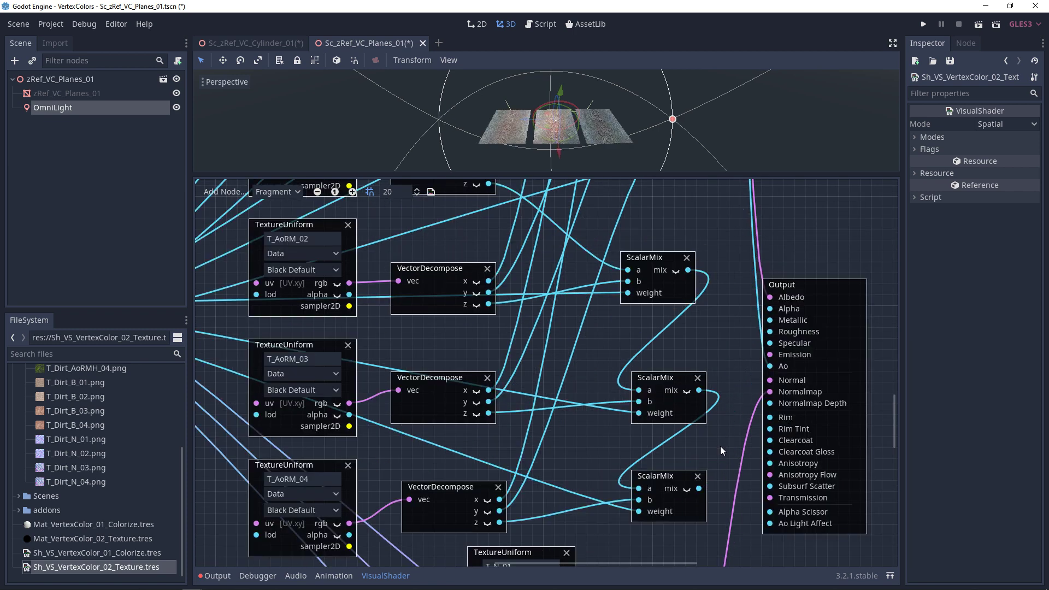
scroll(723, 301, "up", 5)
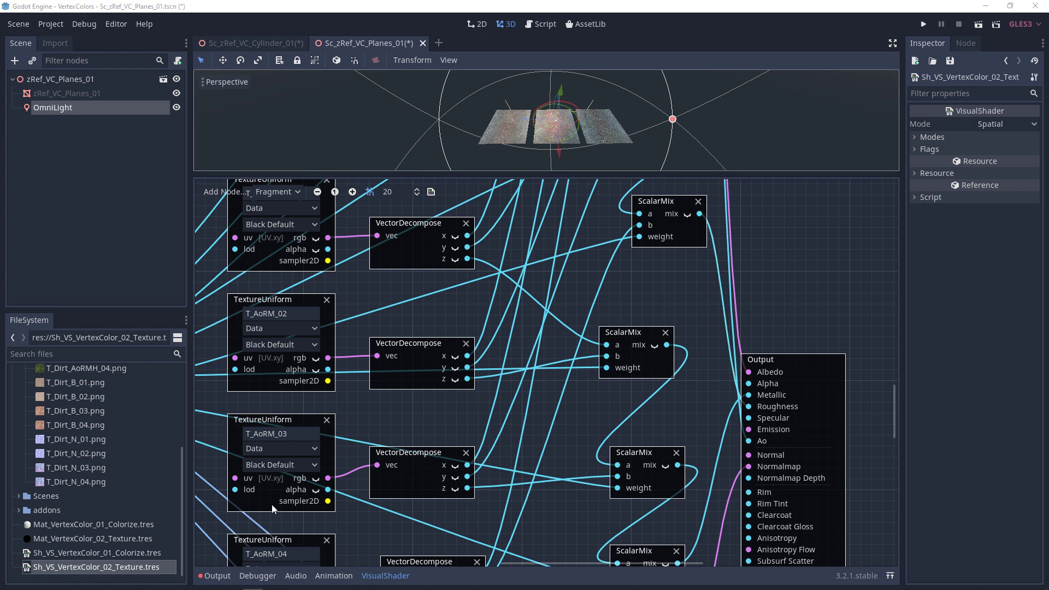
Step: Open Mat_VertexColor_02_Texture.tres, select the planes mesh in the viewport and set the Painter brush hardness to its maximum
left_click(102, 537)
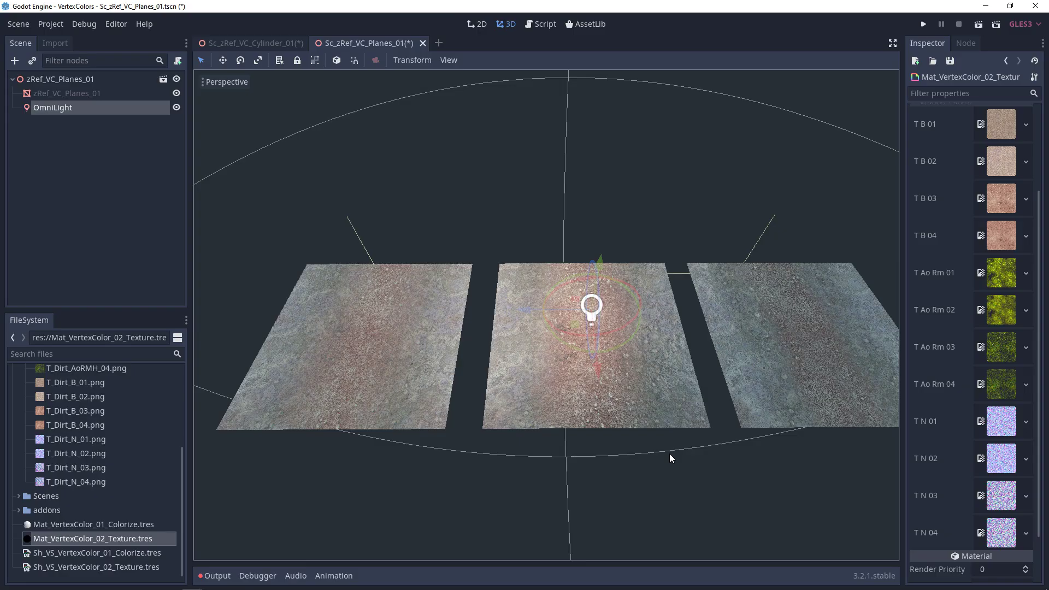
left_click(620, 322)
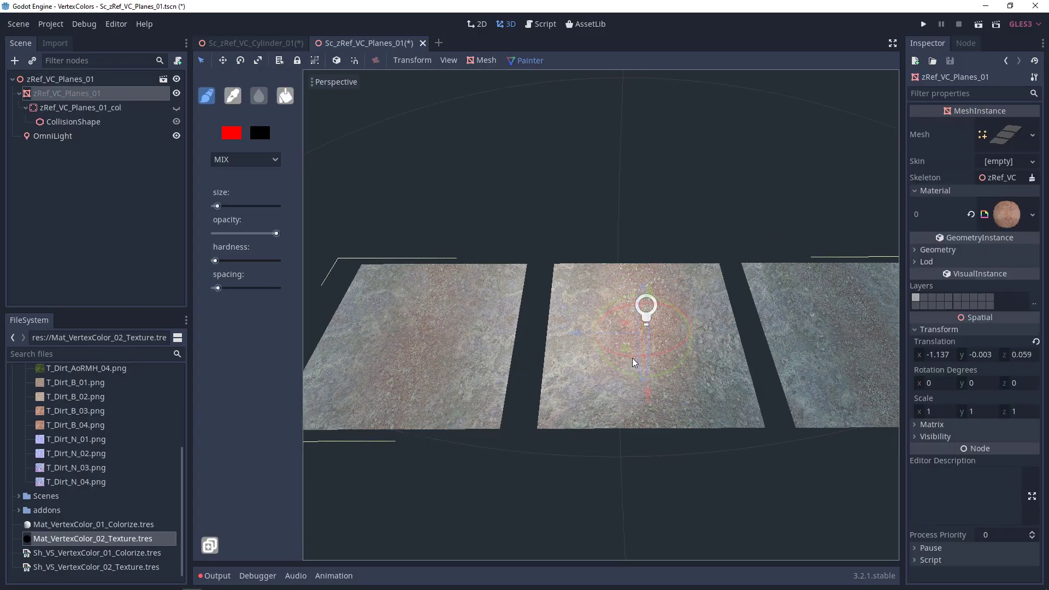
scroll(620, 318, "up", 6)
left_click(277, 261)
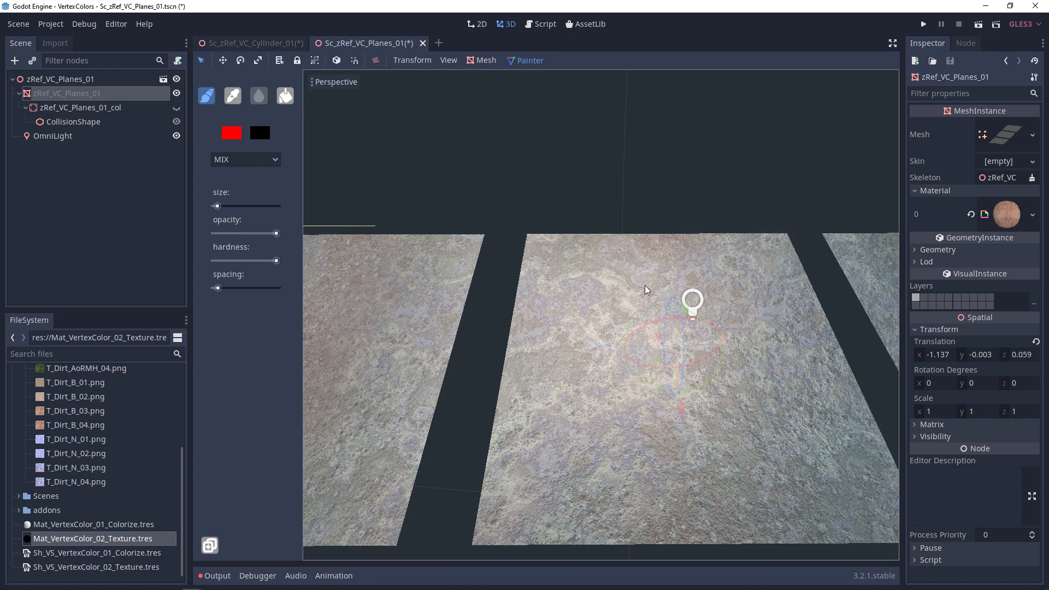
Step: Paint the middle plane's vertex colors black with an enlarged brush
left_click(232, 133)
left_click(131, 158)
mouse_move(842, 416)
left_mouse_down()
mouse_move(605, 490)
mouse_move(604, 306)
left_mouse_up()
left_click_drag(217, 206, 224, 207)
middle_click_drag(580, 273, 591, 349)
scroll(590, 328, "down", 5)
left_click_drag(223, 206, 222, 210)
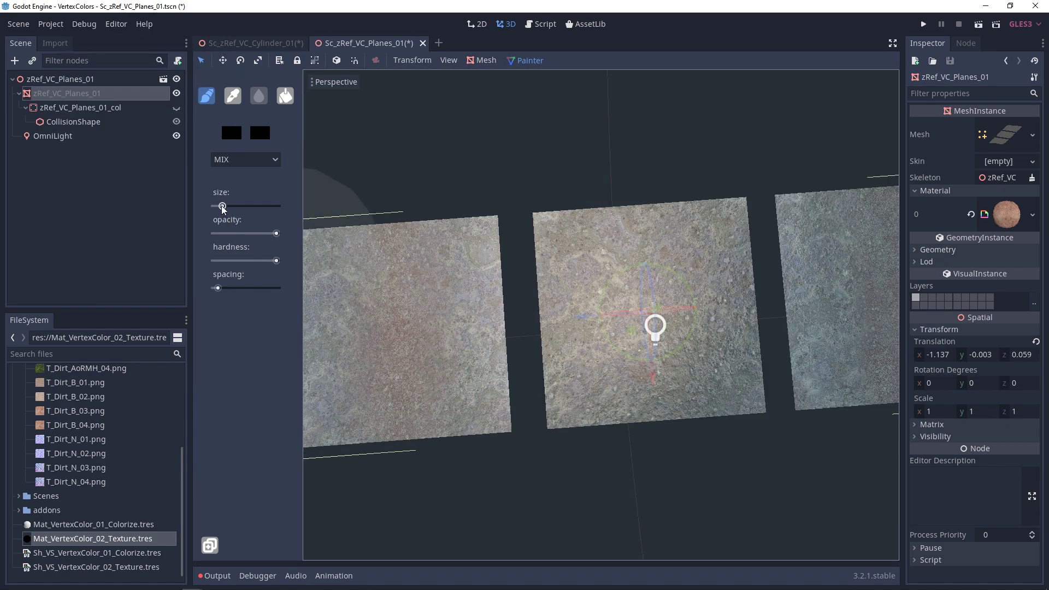
Step: Set the brush color to green, reduce the brush size and paint vertex colors on the middle plane
left_click(232, 133)
mouse_move(80, 220)
left_mouse_down()
mouse_move(177, 220)
mouse_move(219, 206)
left_mouse_up()
left_click_drag(640, 246, 699, 251)
scroll(628, 328, "up", 5)
left_click(232, 133)
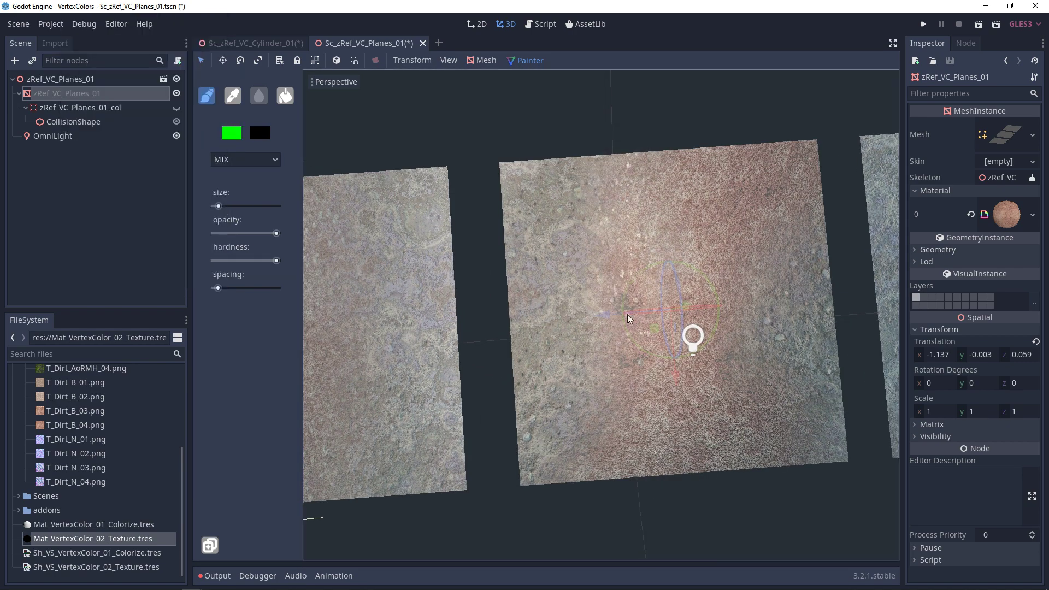